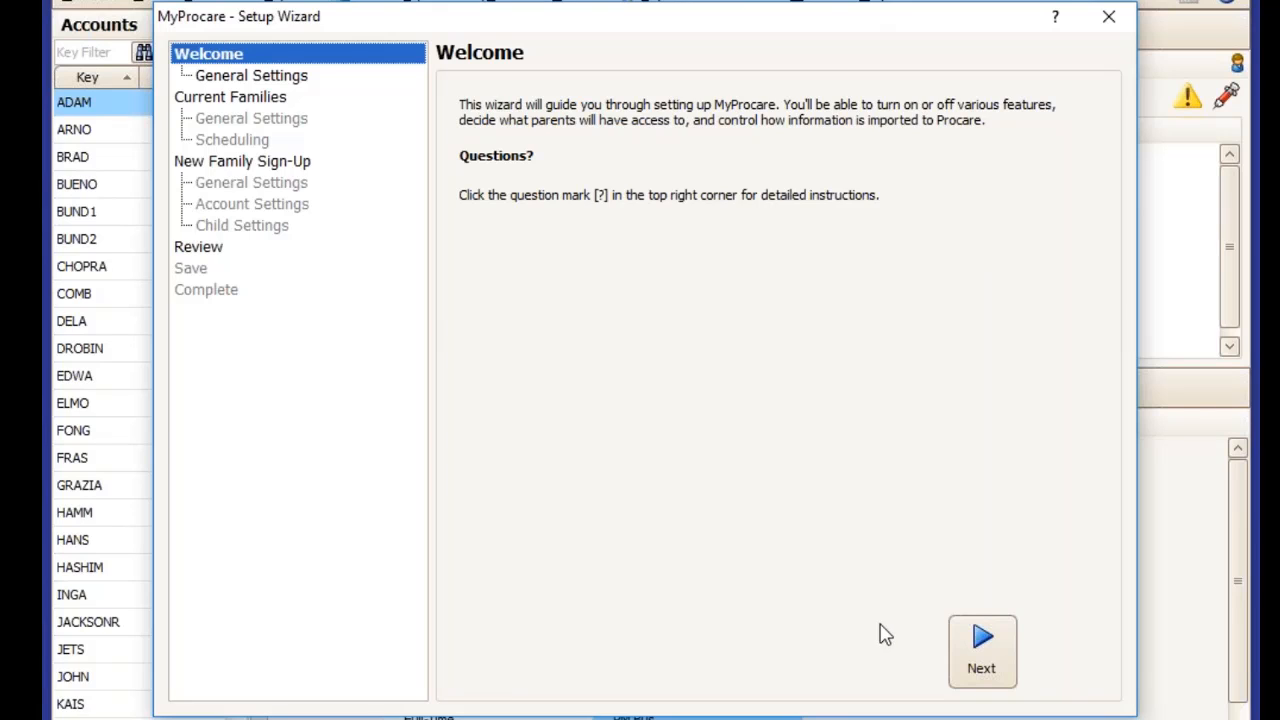
Step: Review the school contact information, the school address display options and the list of text messaging networks, leaving them as they are
click(970, 650)
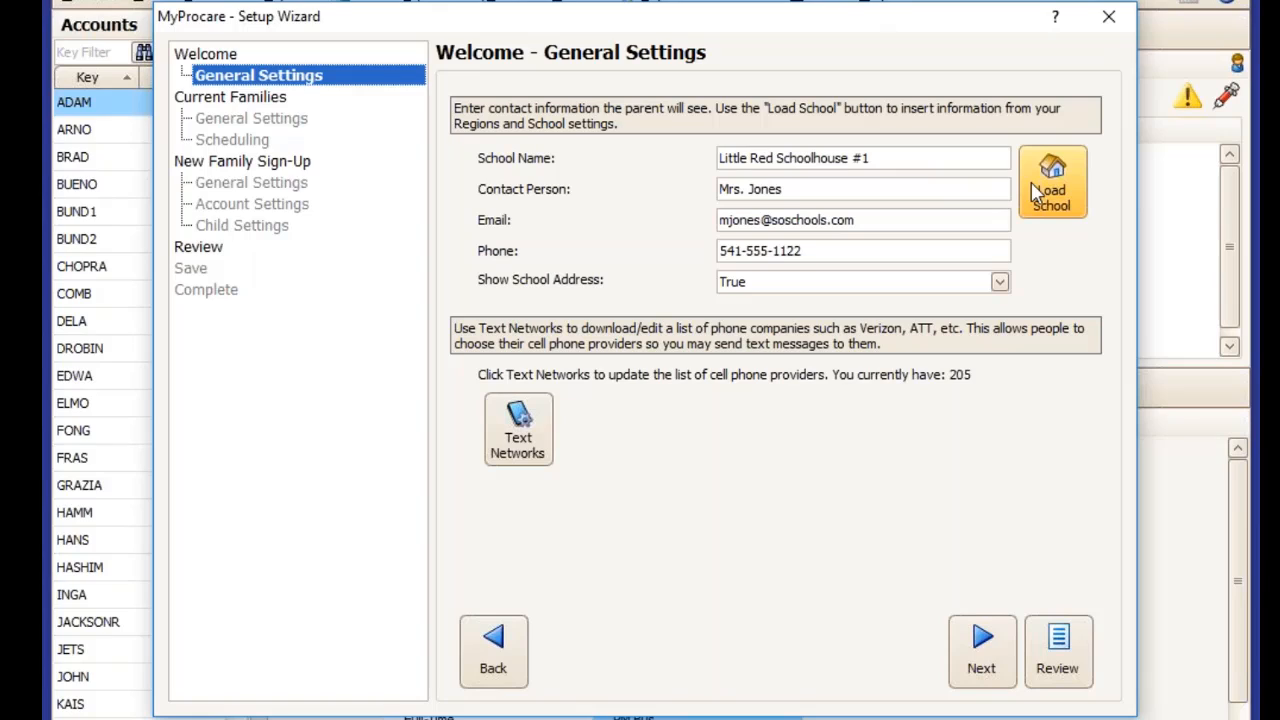
click(1000, 283)
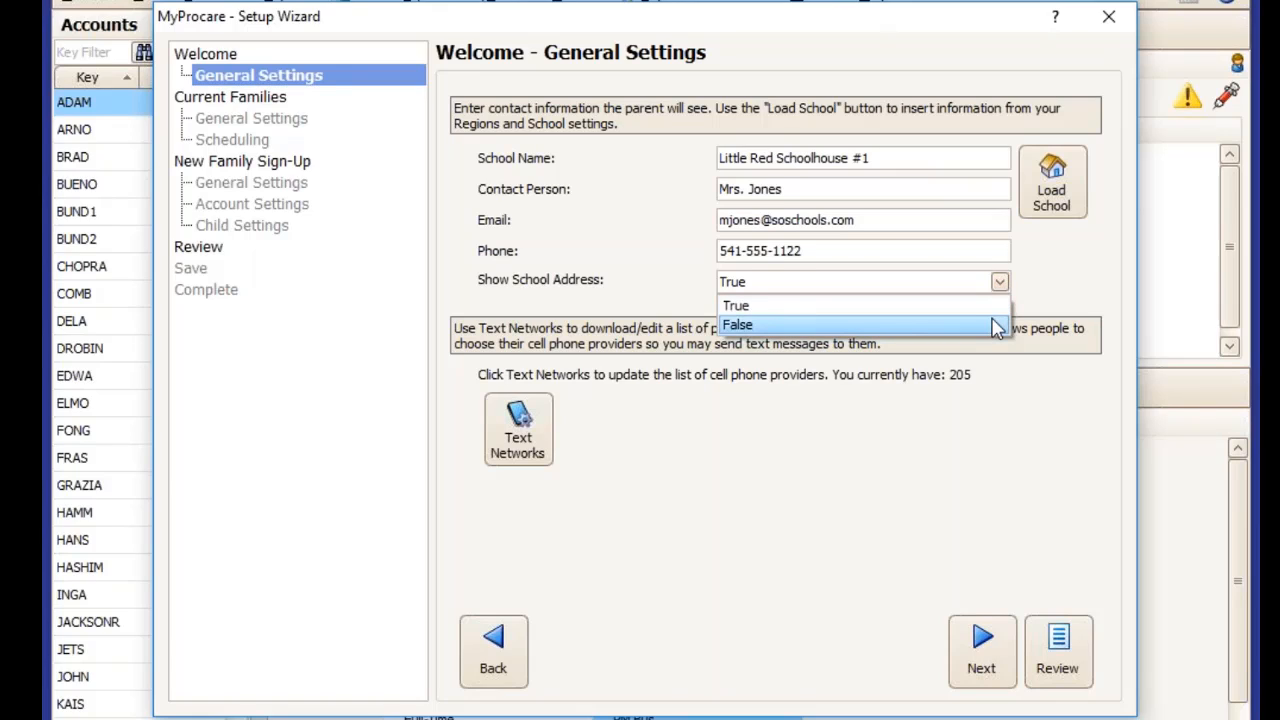
click(554, 344)
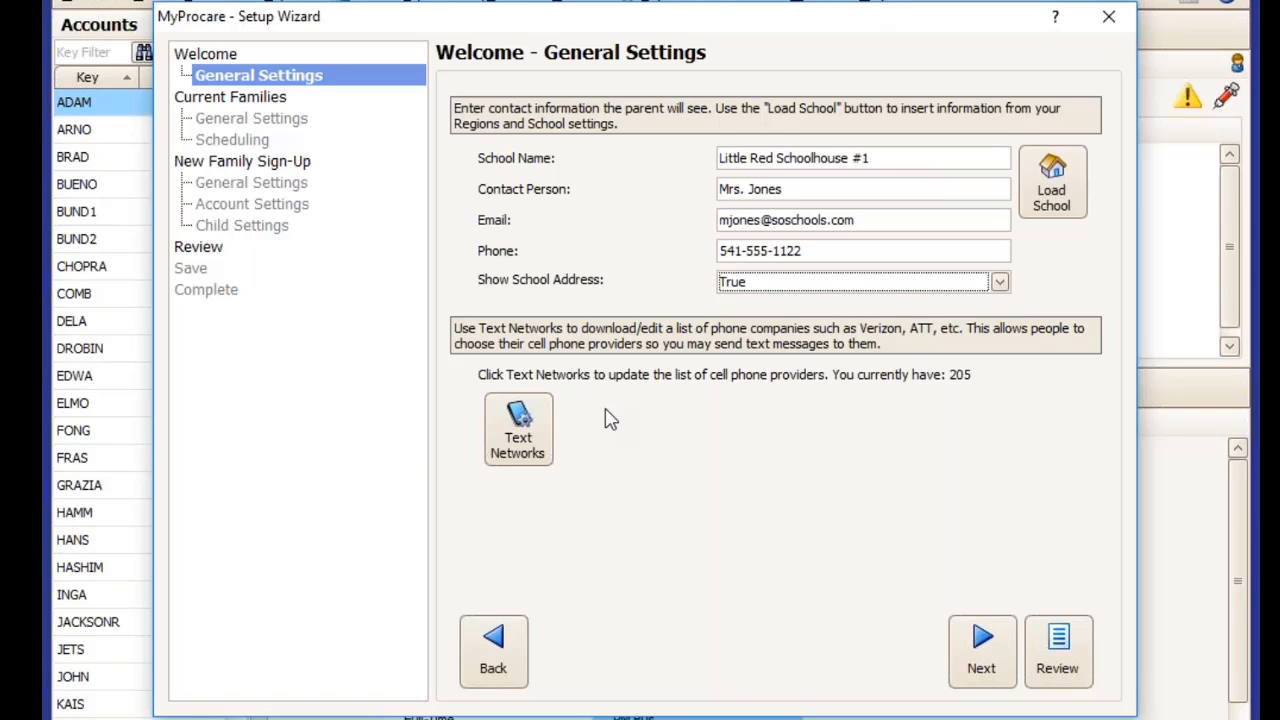
click(518, 428)
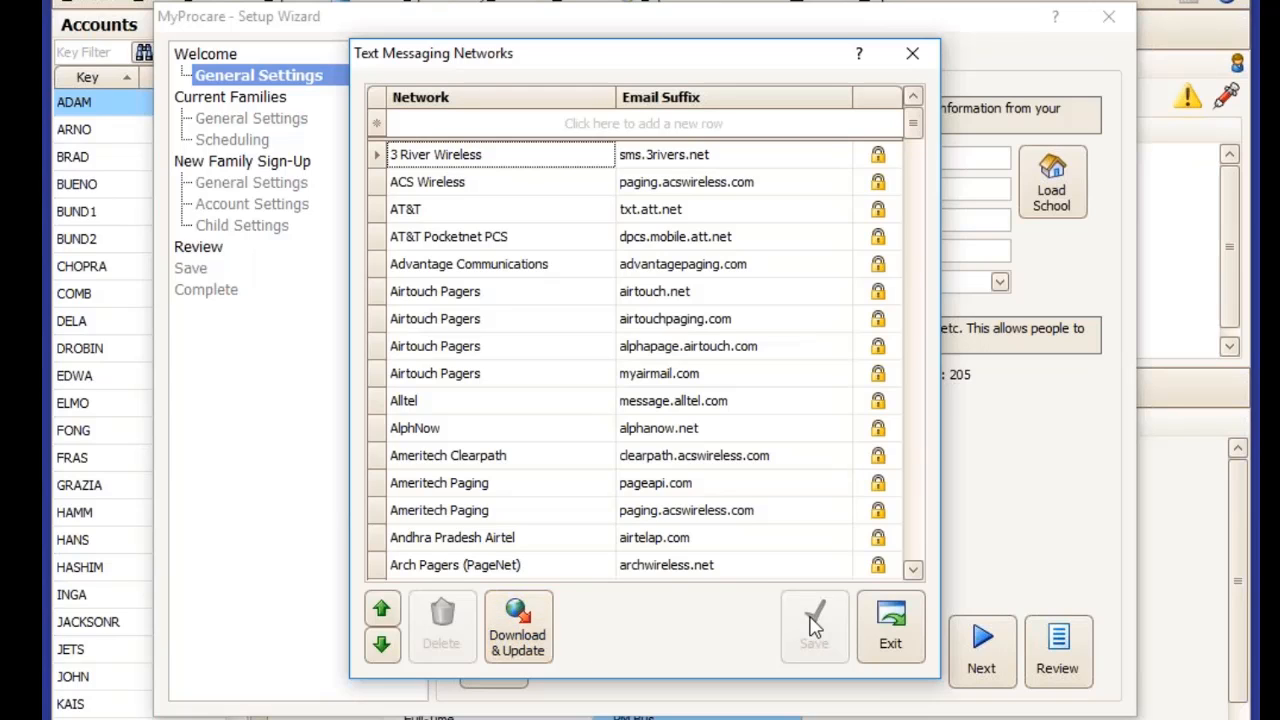
click(890, 625)
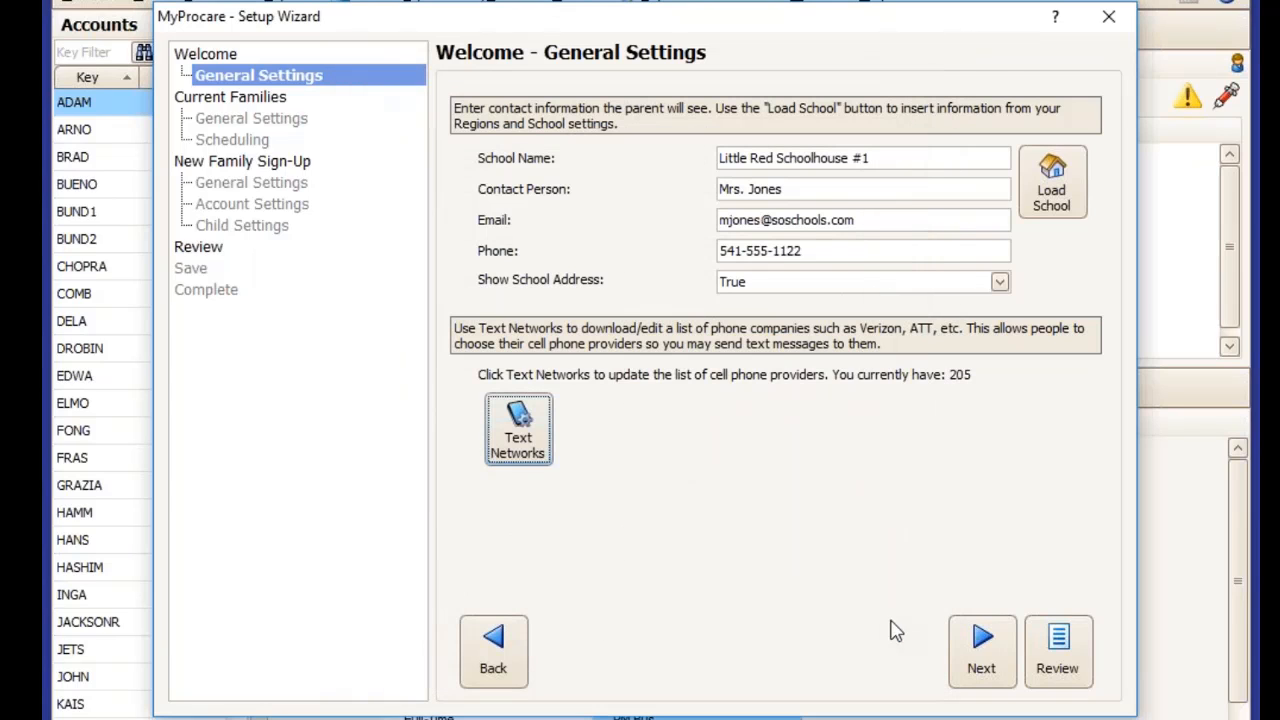
Step: Turn MyProcare on for current families and set the contact info change email notification to True
click(985, 658)
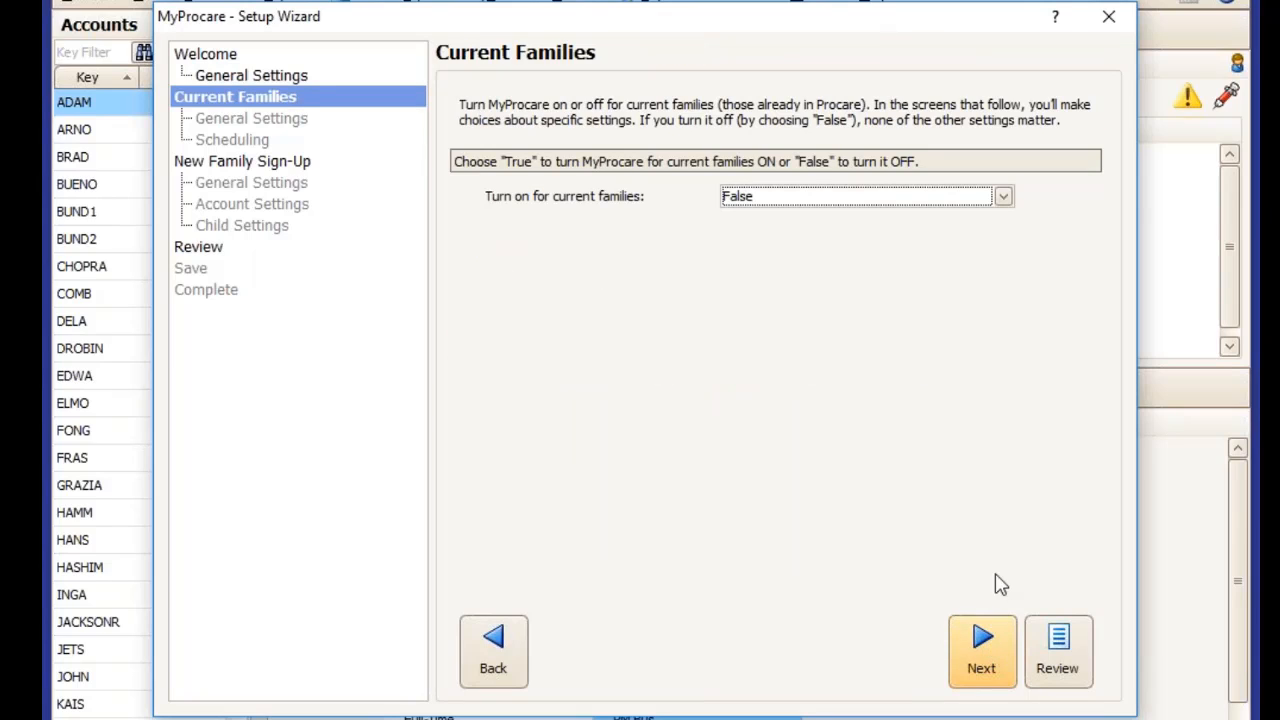
click(1001, 198)
click(980, 220)
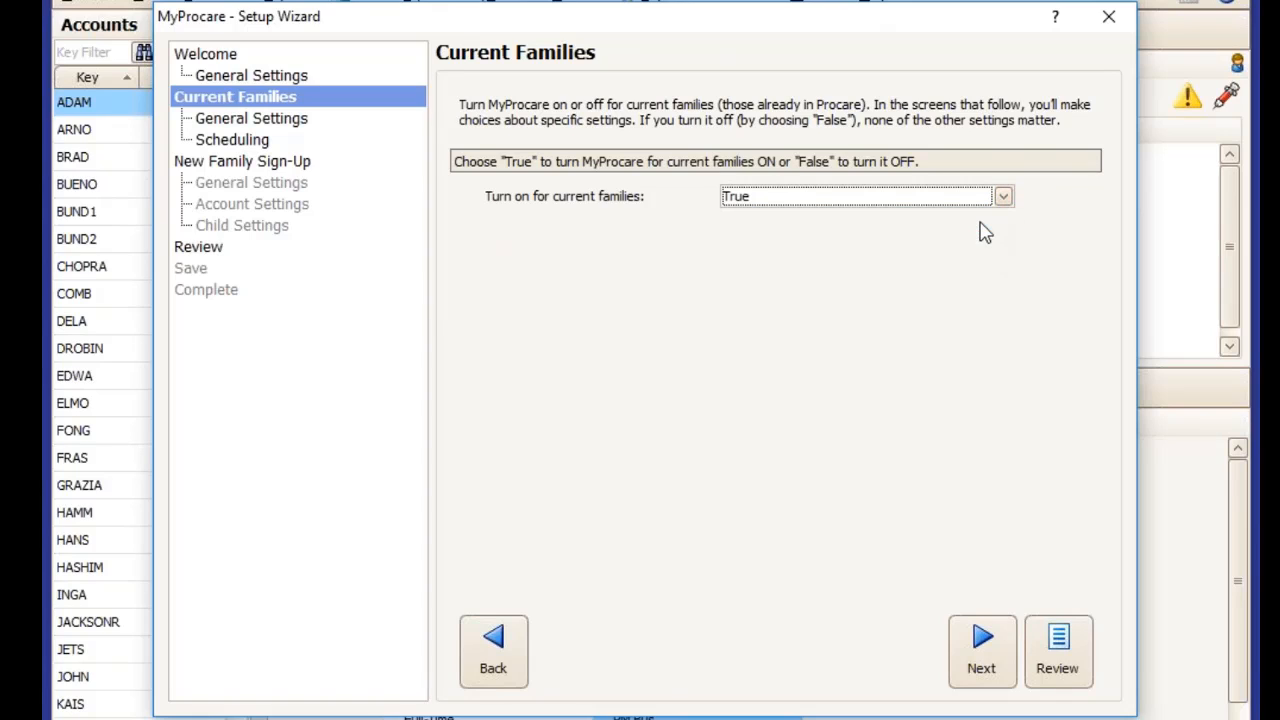
click(983, 655)
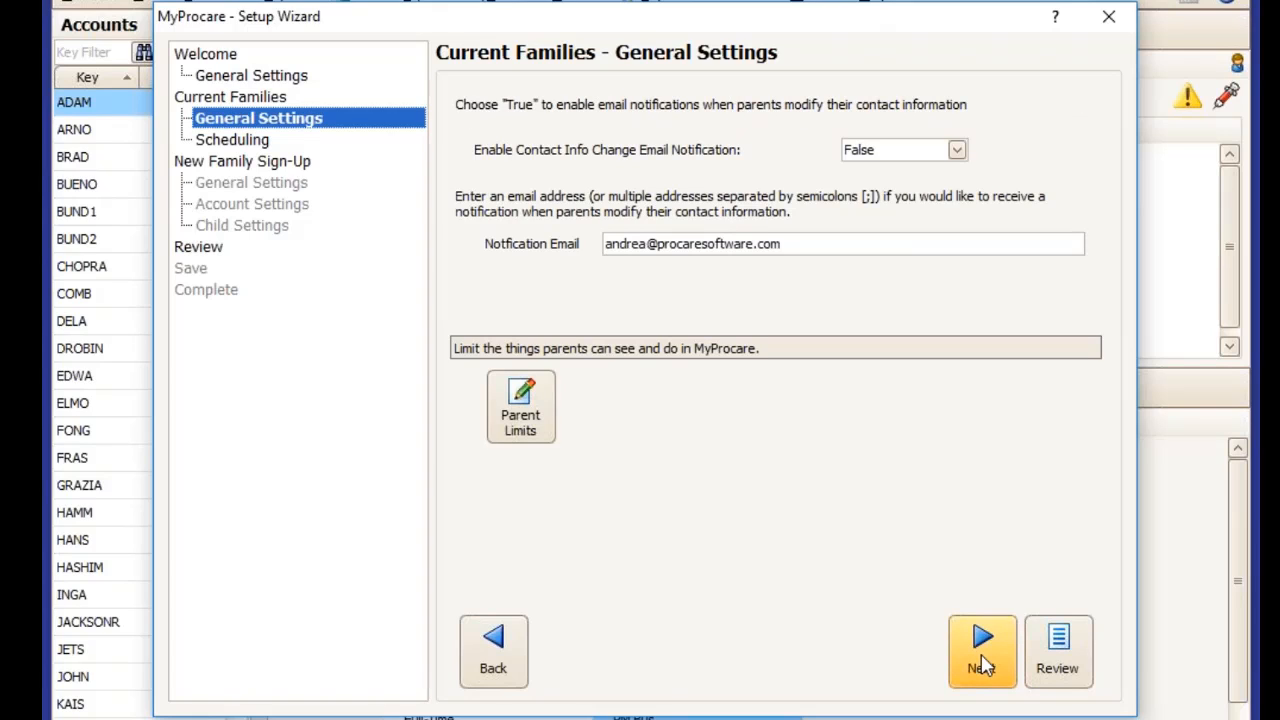
click(958, 151)
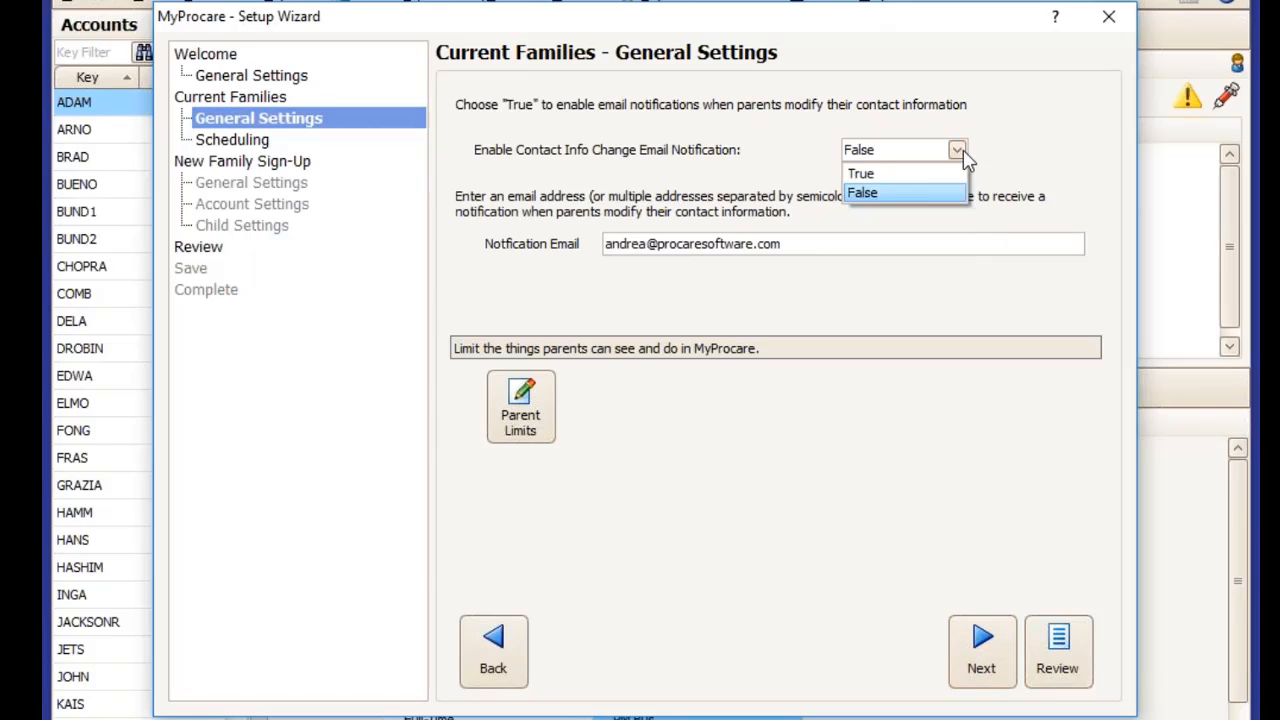
click(945, 175)
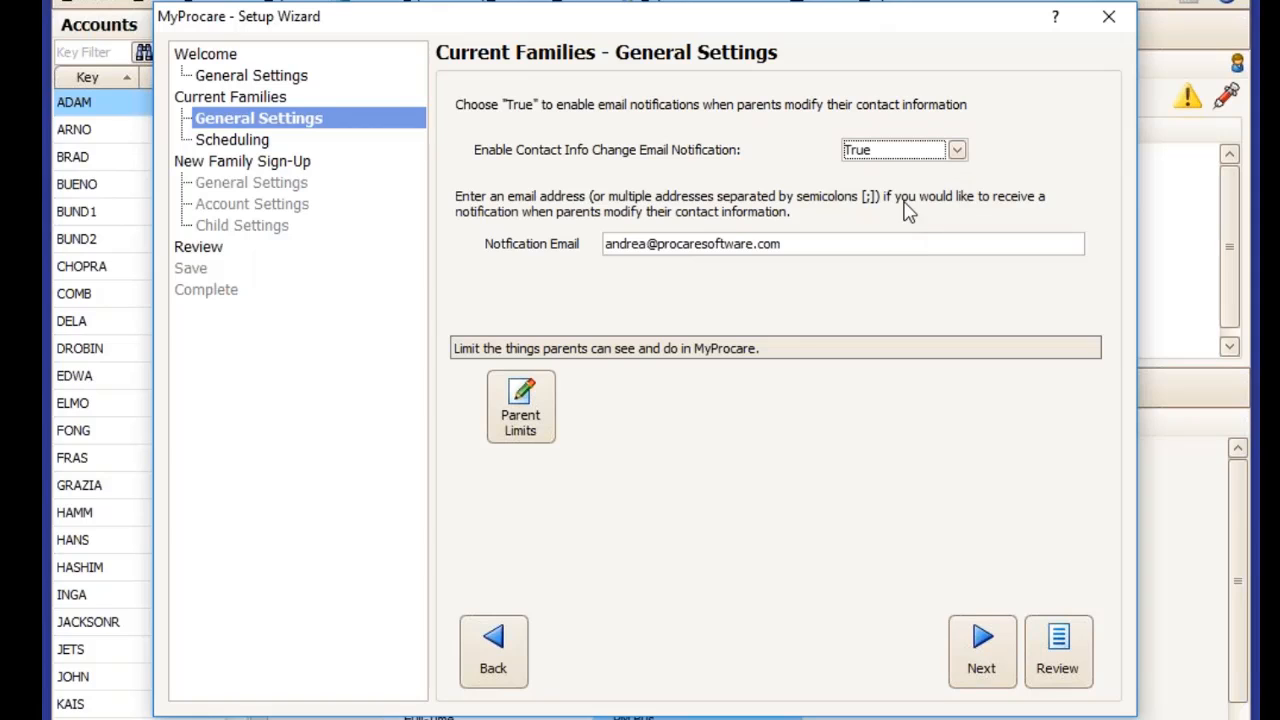
Step: Try hiding View Child Schedules in the parent limits, clear that mark again and close the limits
click(521, 412)
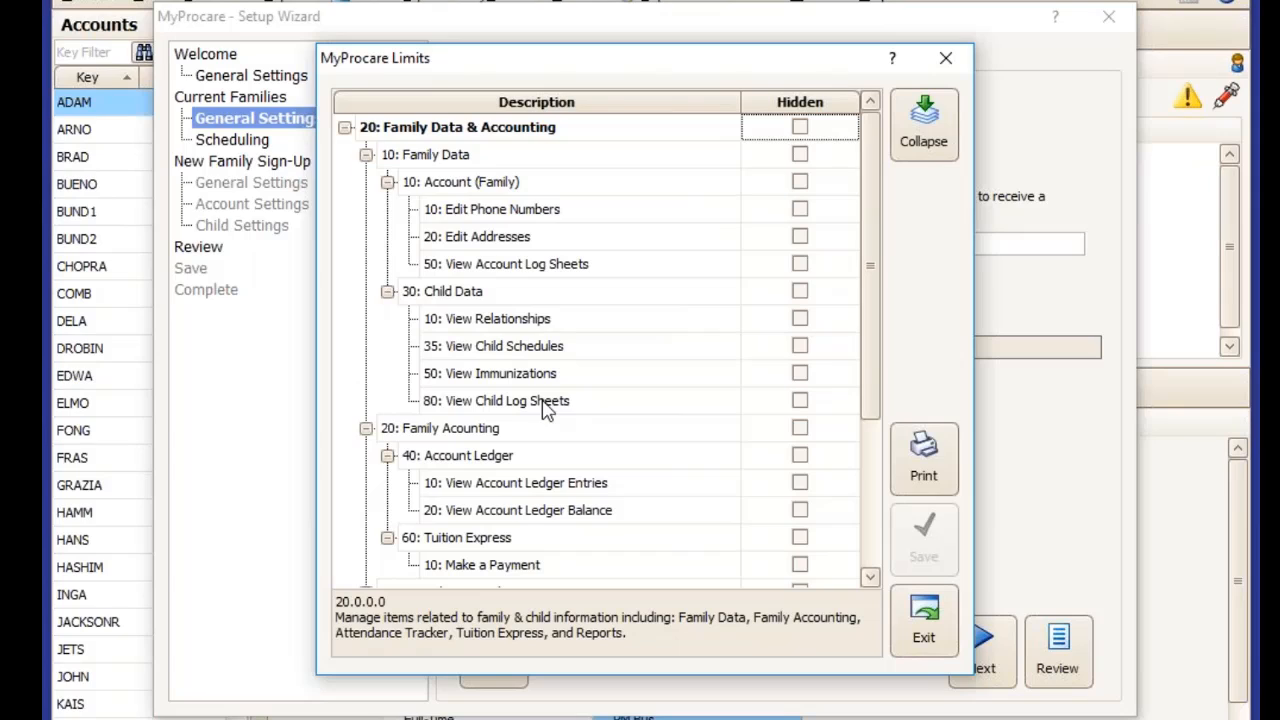
click(800, 346)
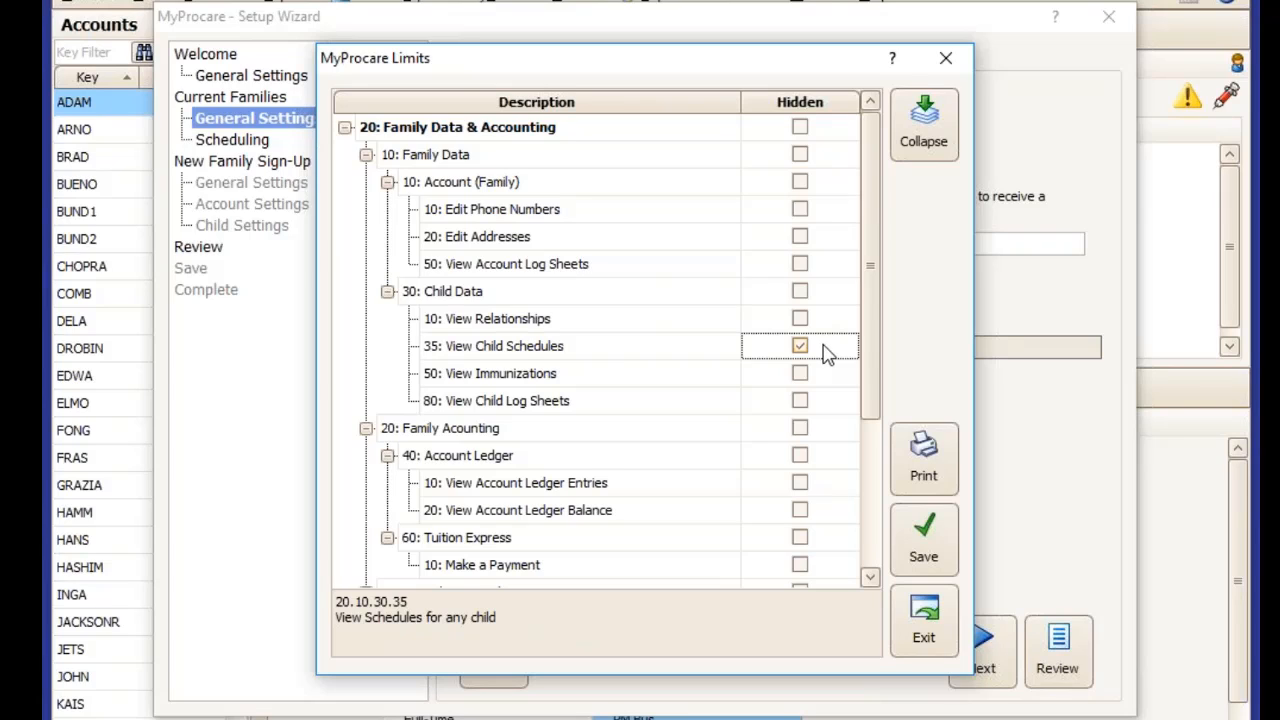
click(800, 350)
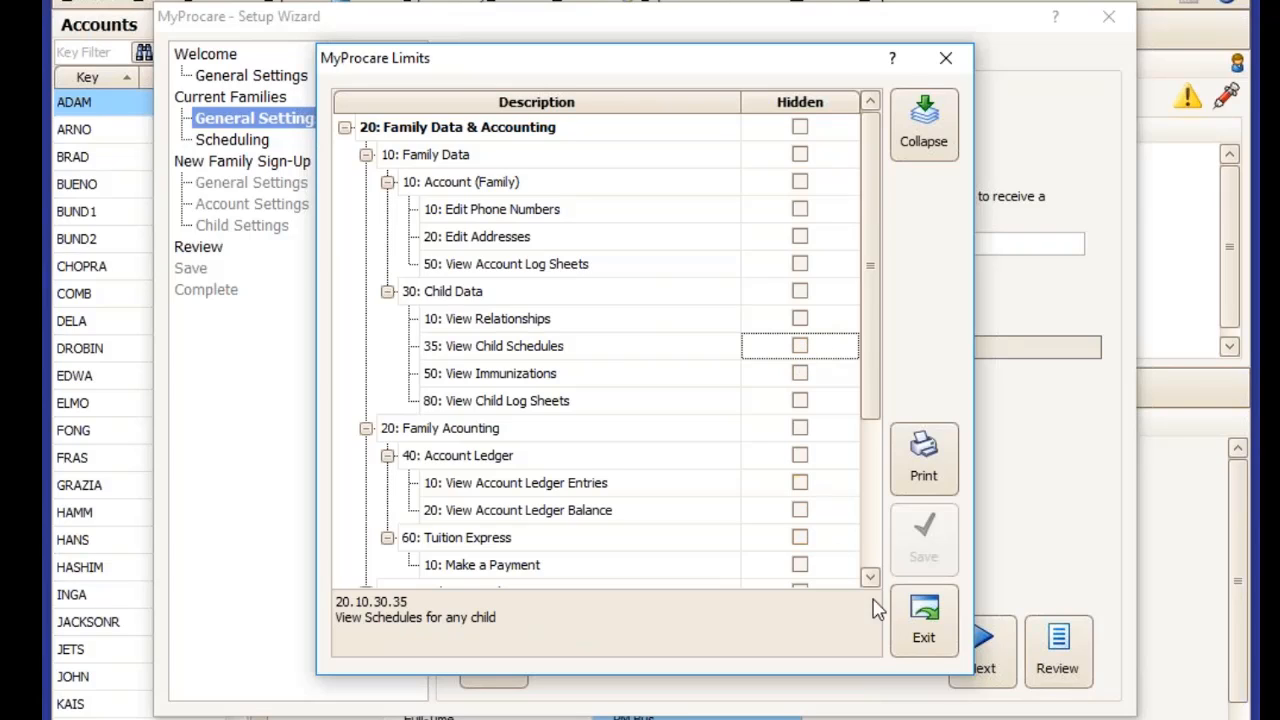
click(926, 614)
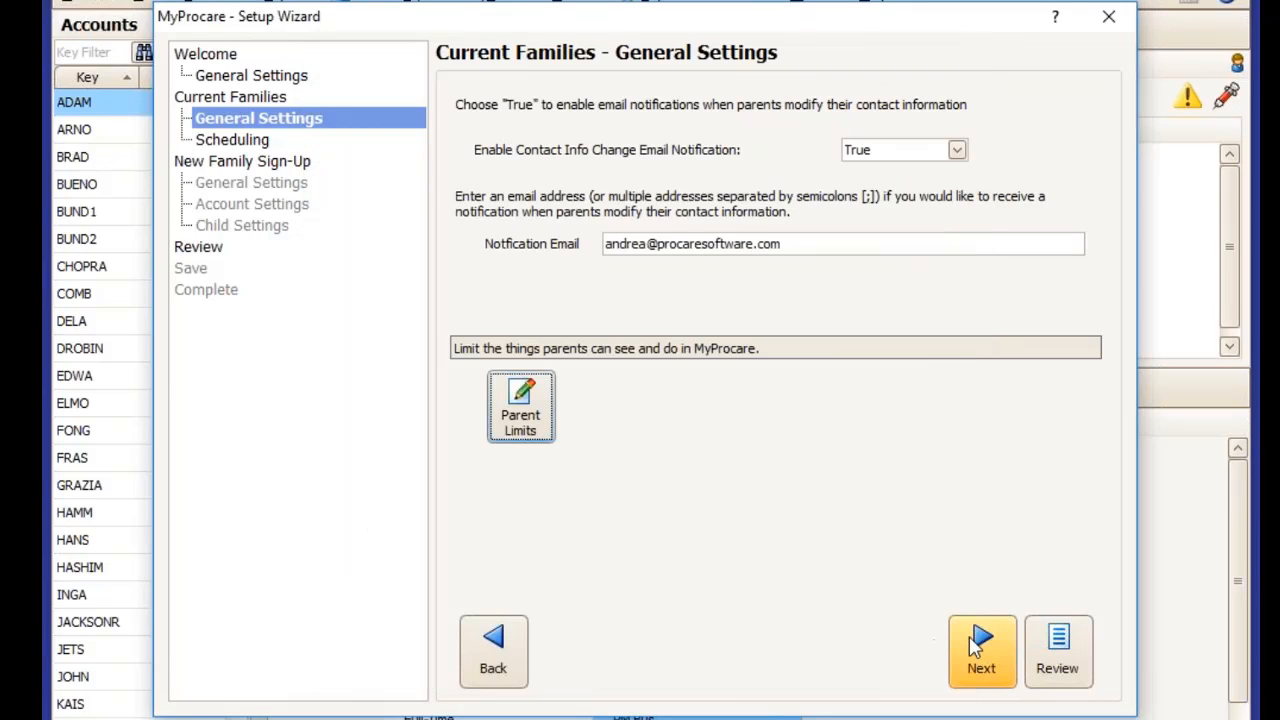
Step: Accept the current families' scheduling settings and set Enable New Family Sign-Up to True
click(975, 645)
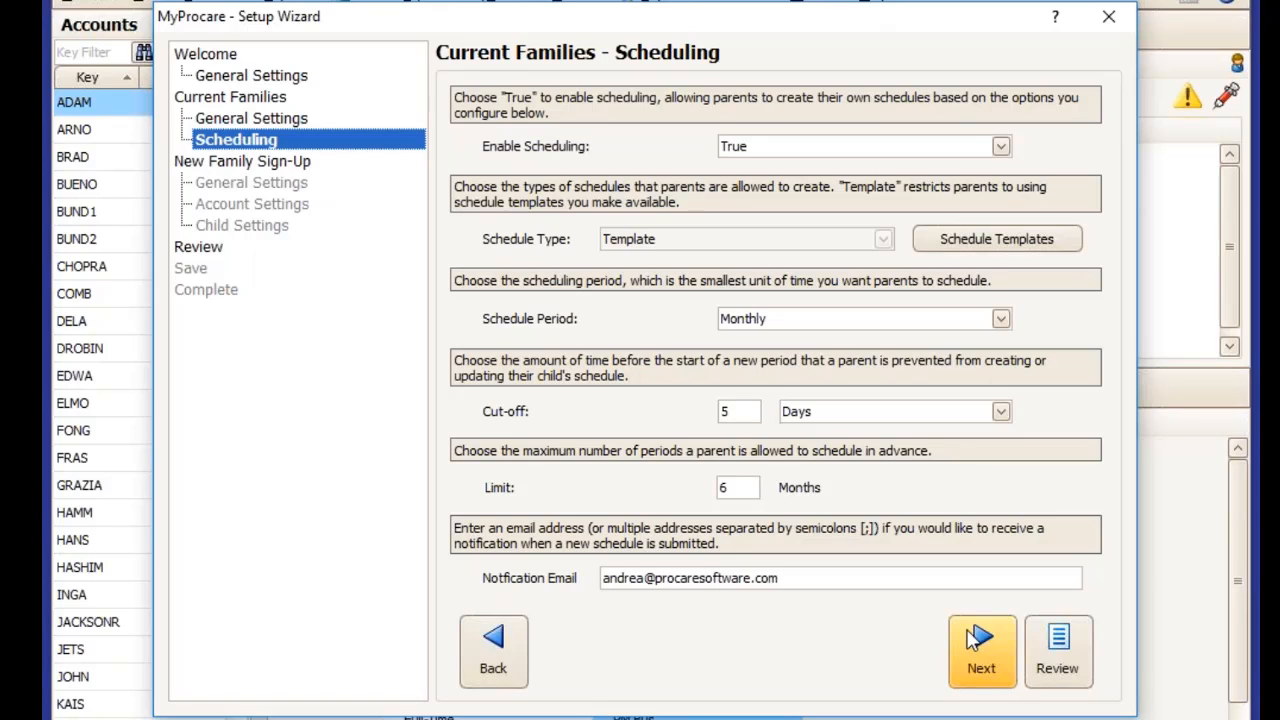
click(975, 640)
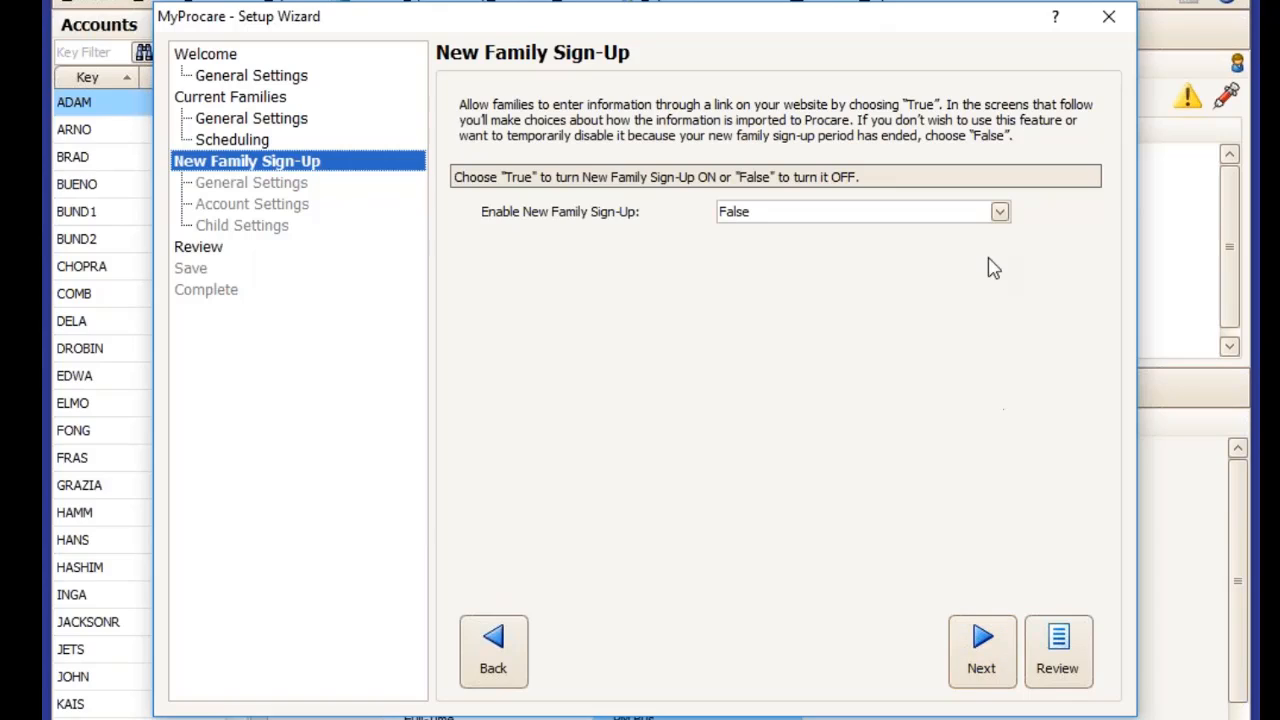
click(1001, 214)
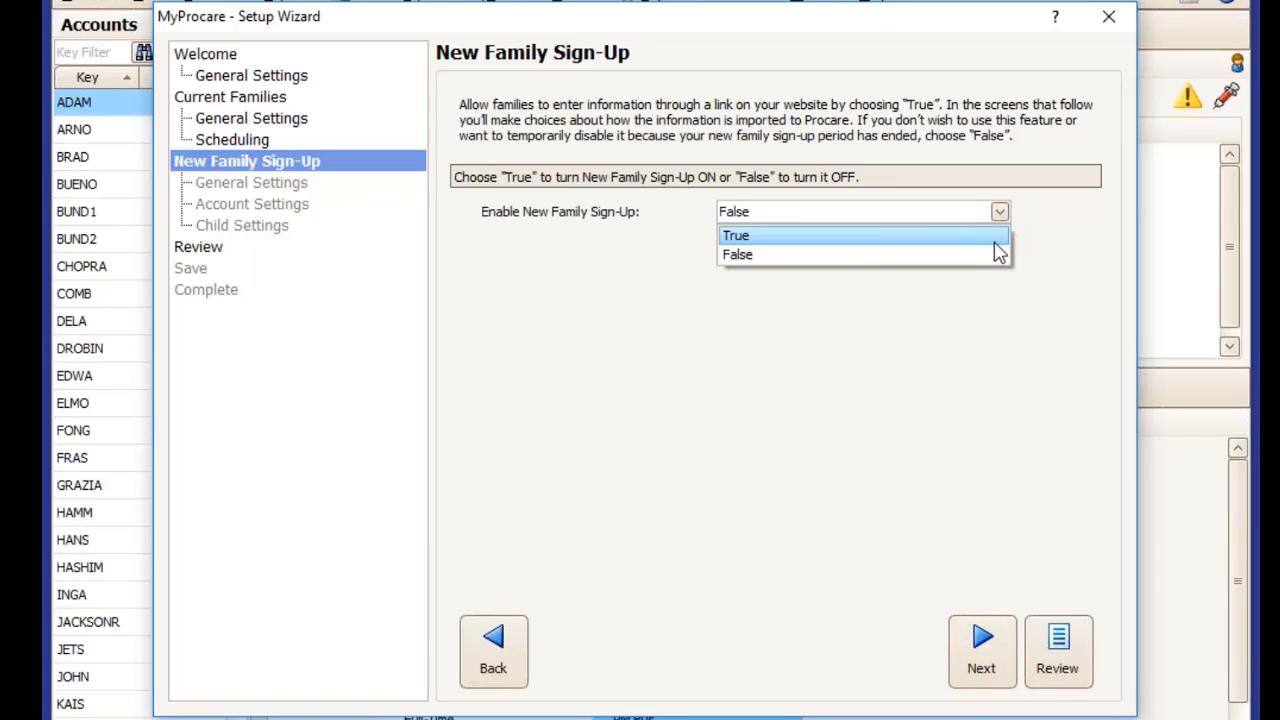
click(978, 238)
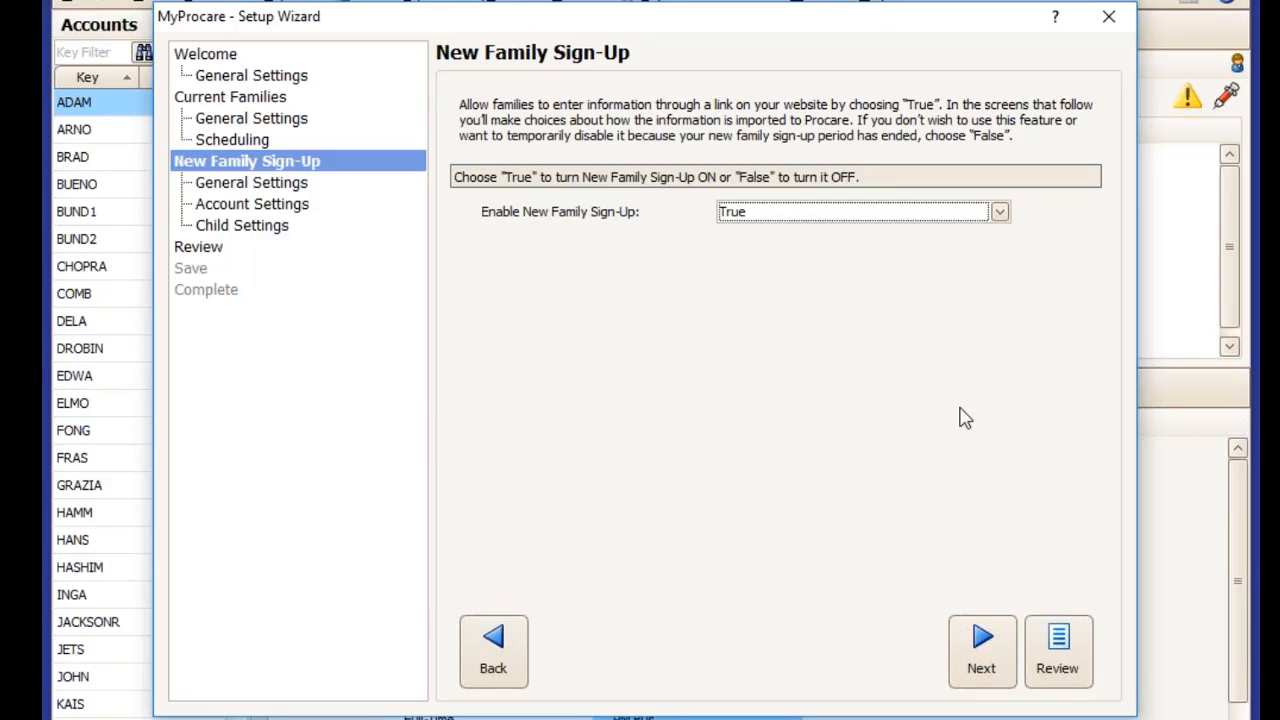
Step: In the new family sign-up general settings, keep Use Import Screen for import moderation and choose True for the parent signature line
click(980, 658)
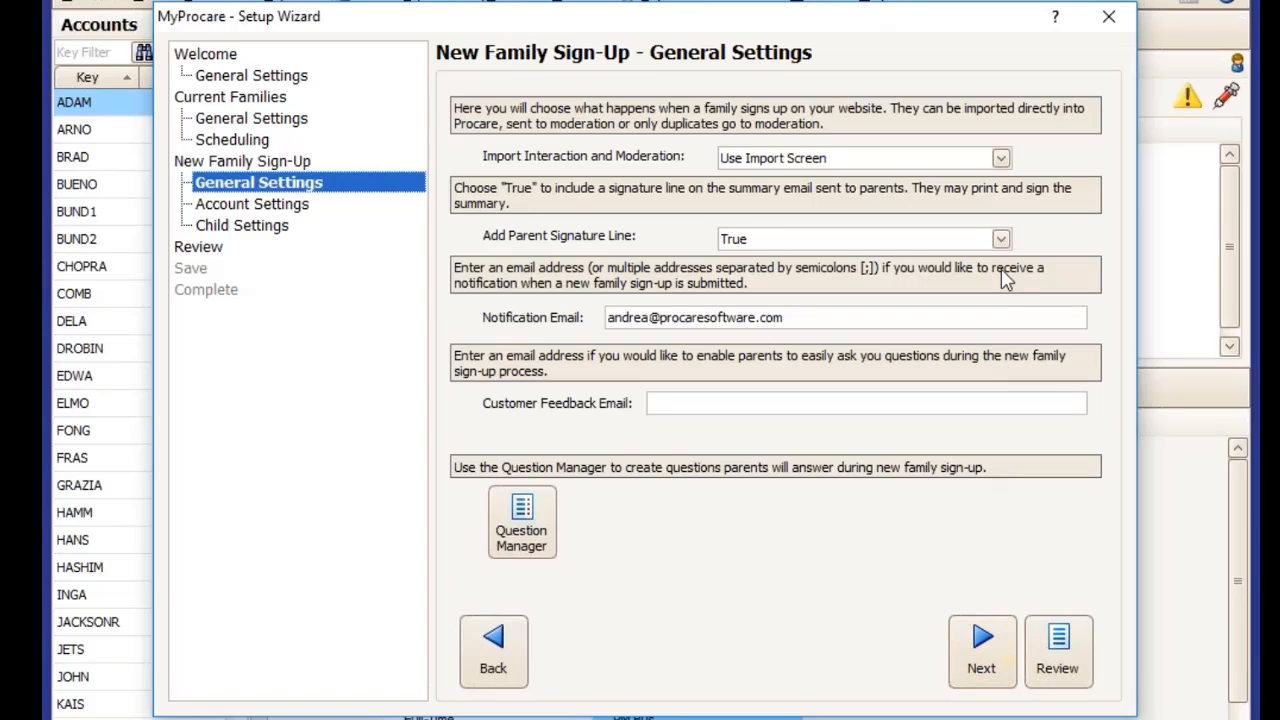
click(1001, 160)
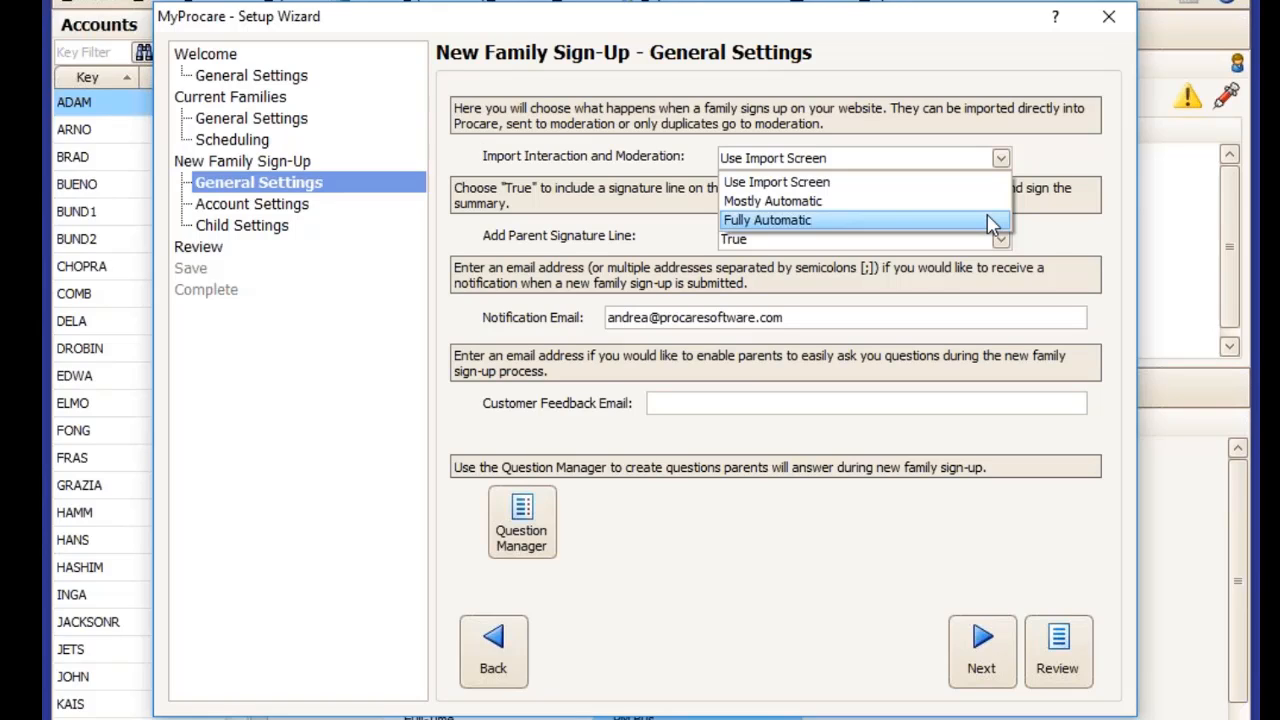
click(1043, 242)
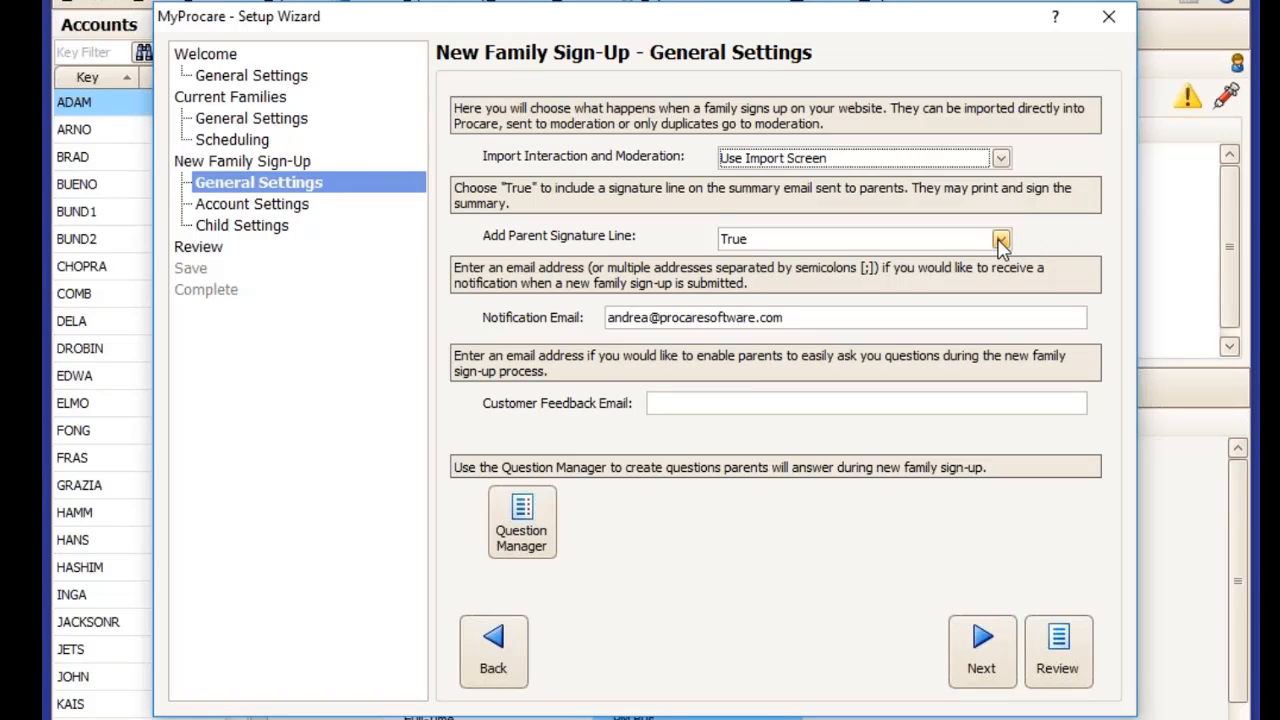
click(1001, 243)
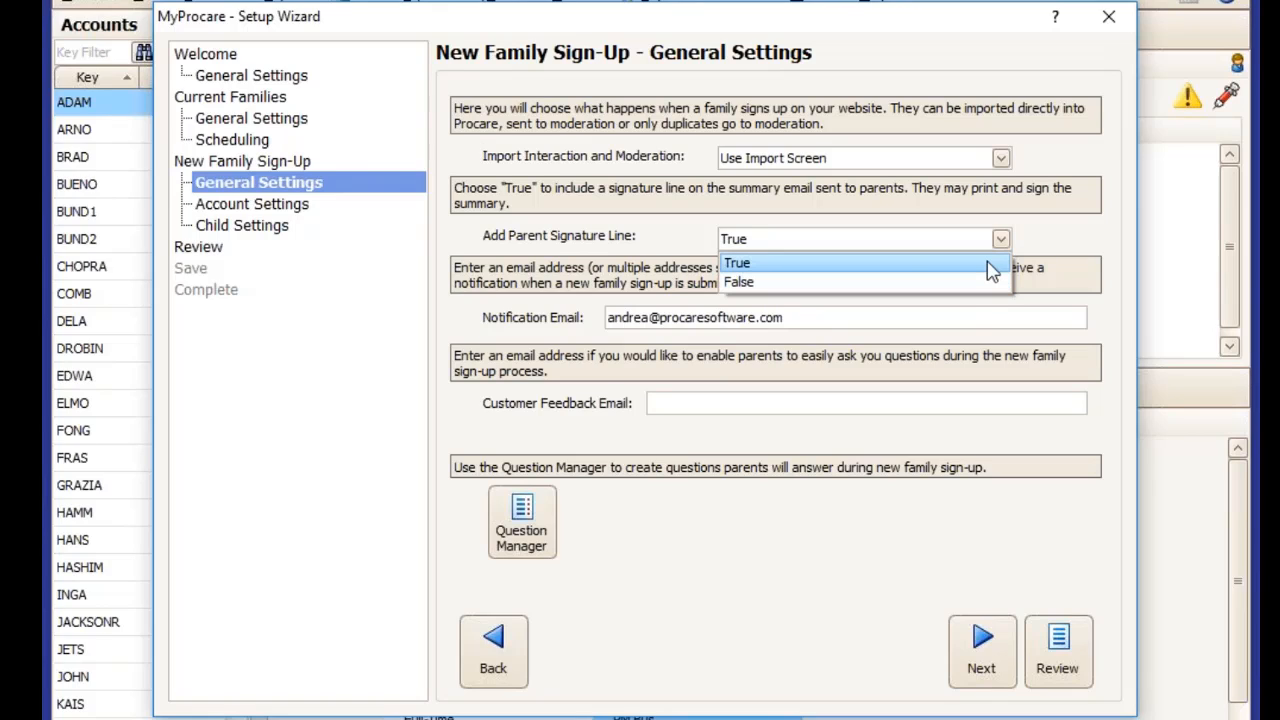
click(991, 268)
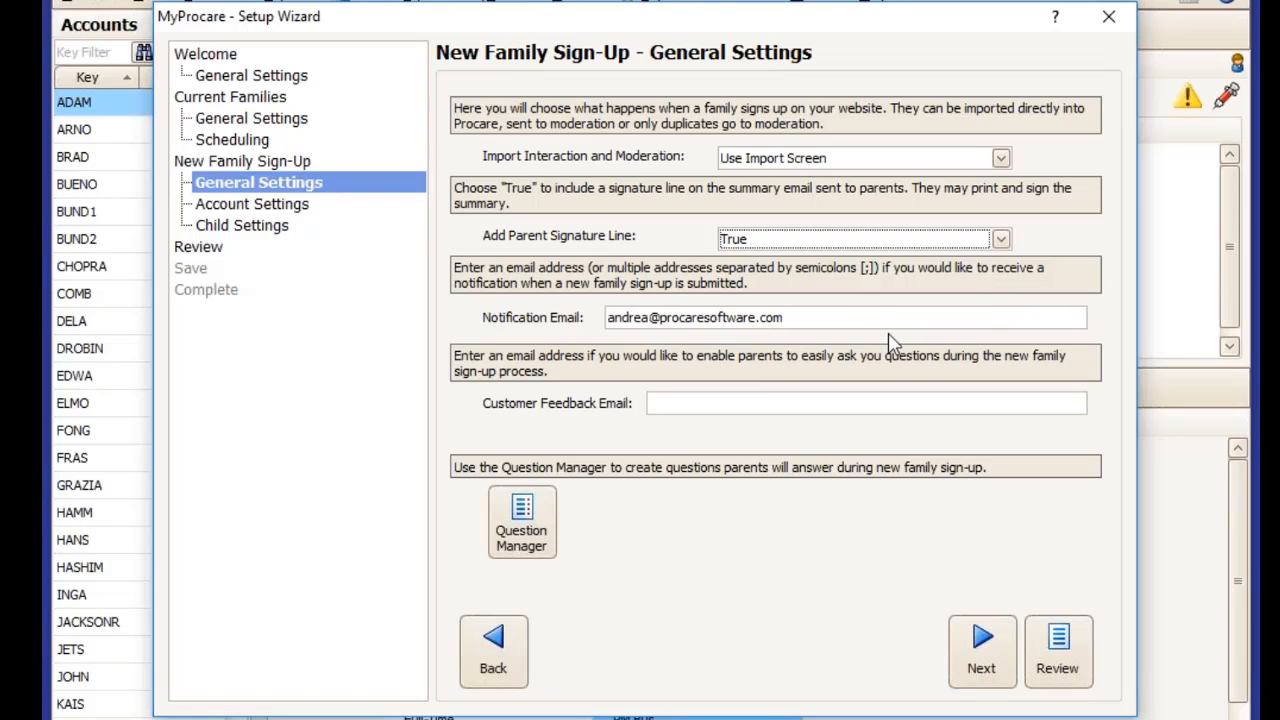
click(841, 317)
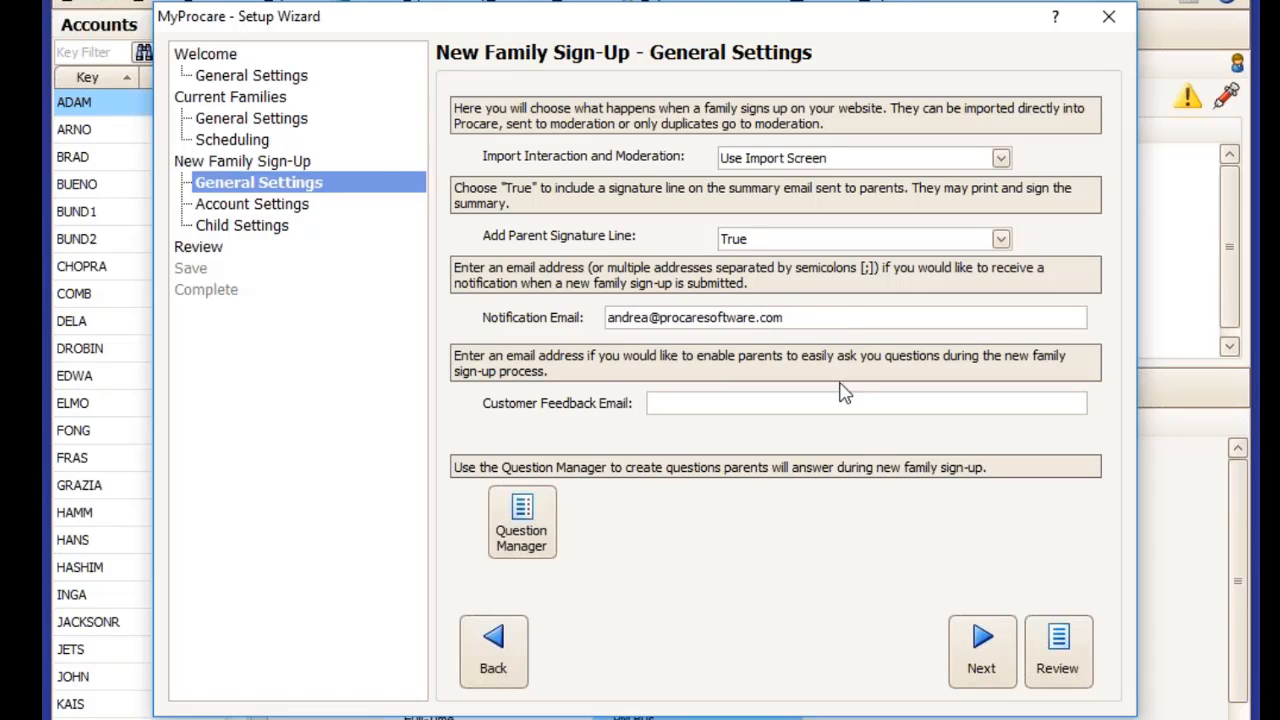
key(Tab)
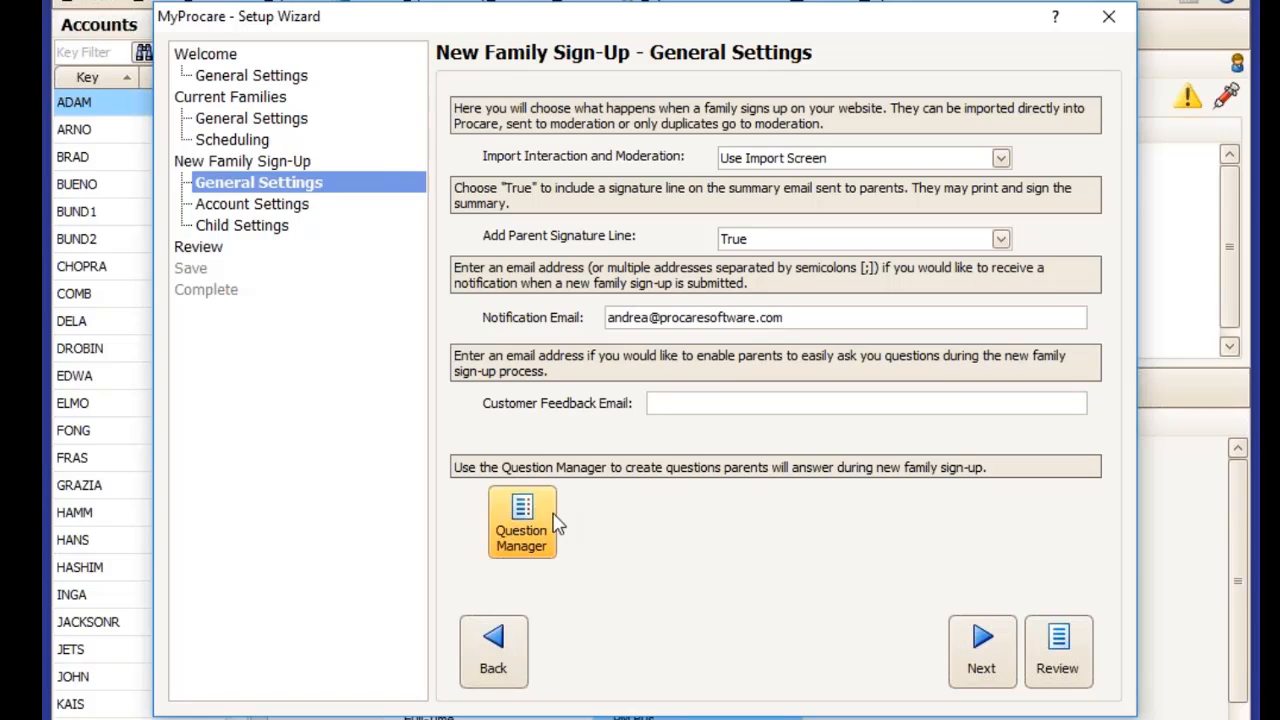
Step: In the sign-up account settings, choose Last Name and First Initial as the account key format and keep Hide Account On Import at False
click(966, 652)
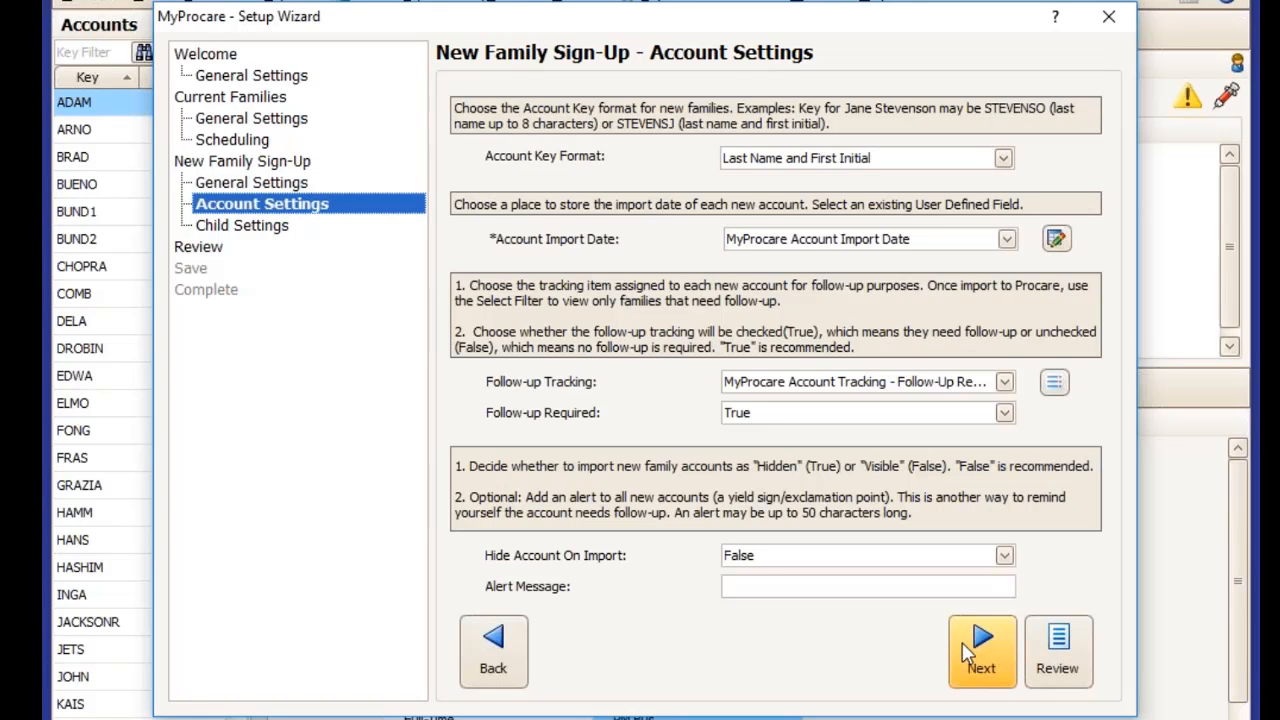
click(1004, 162)
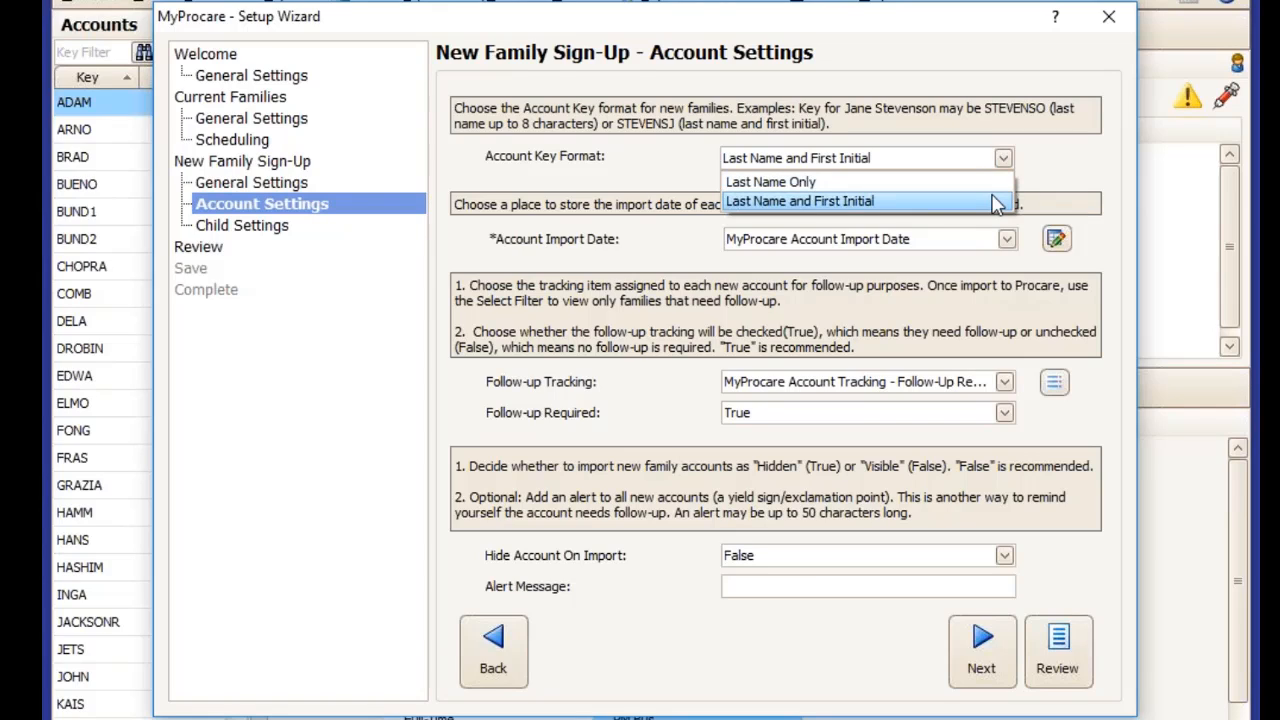
click(996, 201)
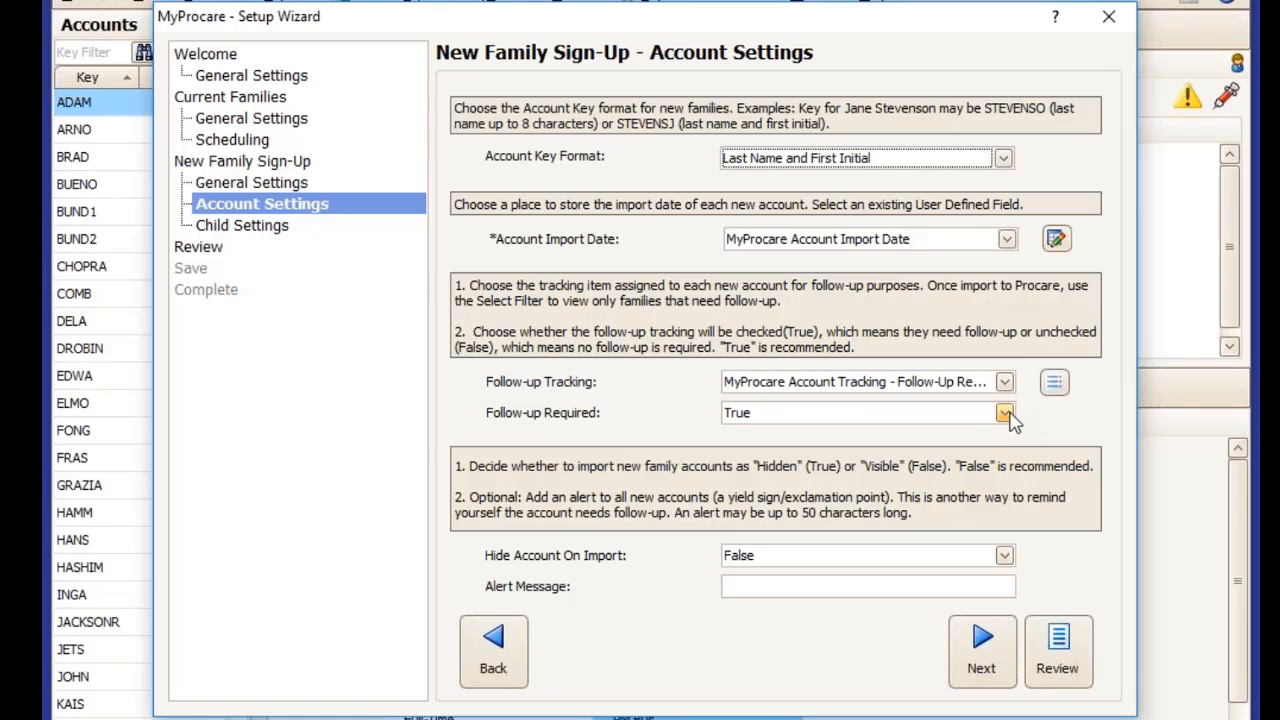
click(1005, 562)
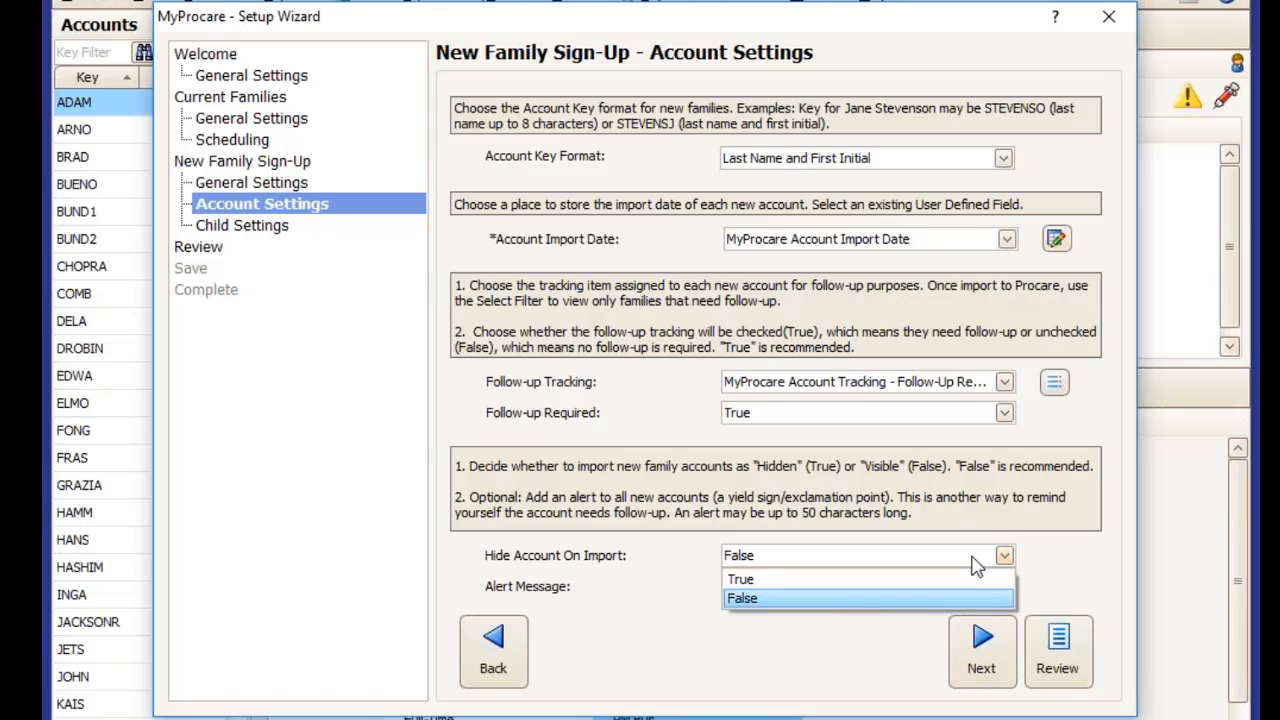
click(975, 563)
click(897, 588)
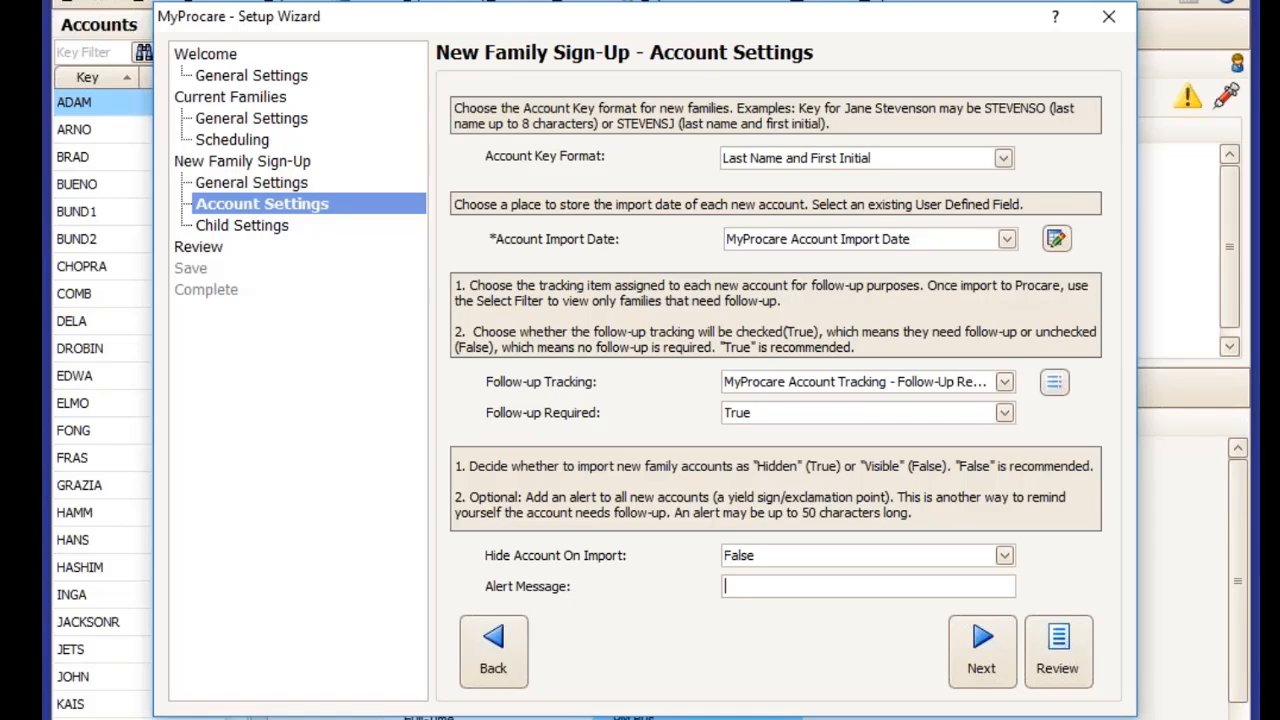
Step: In the sign-up child settings, keep Follow-up Required at False and choose the blank enrollment status
click(962, 655)
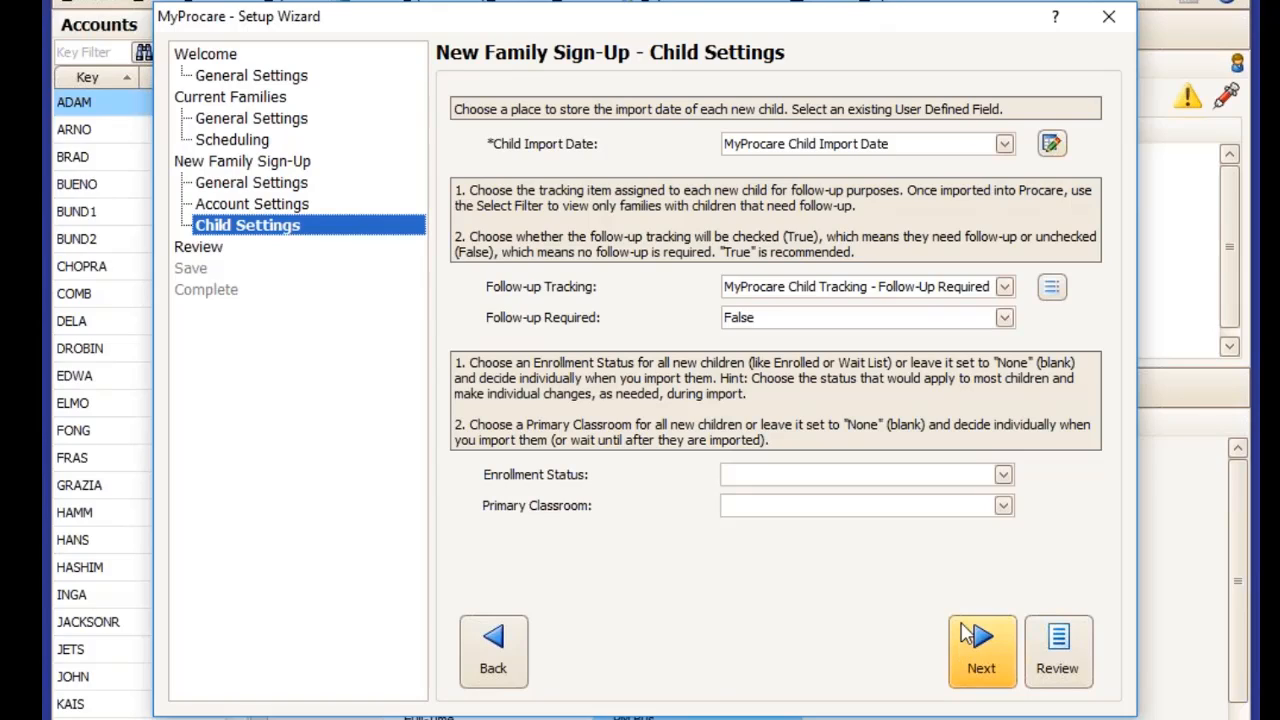
click(847, 322)
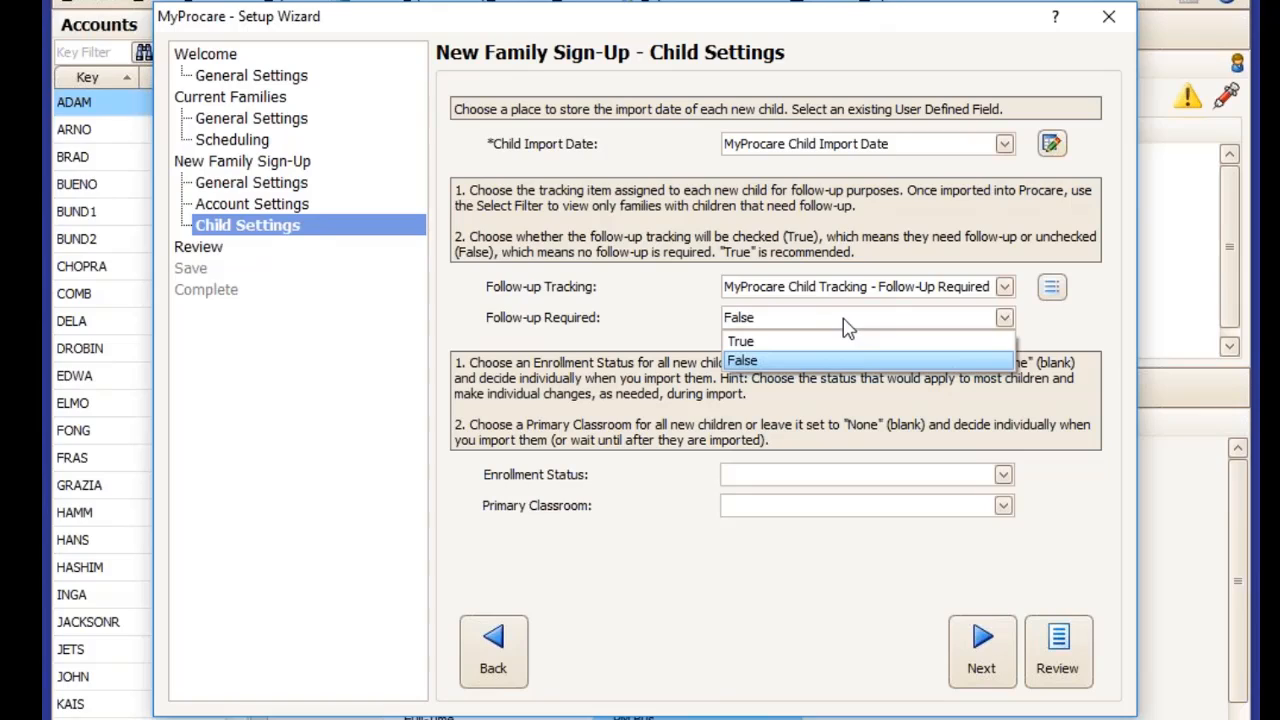
click(705, 479)
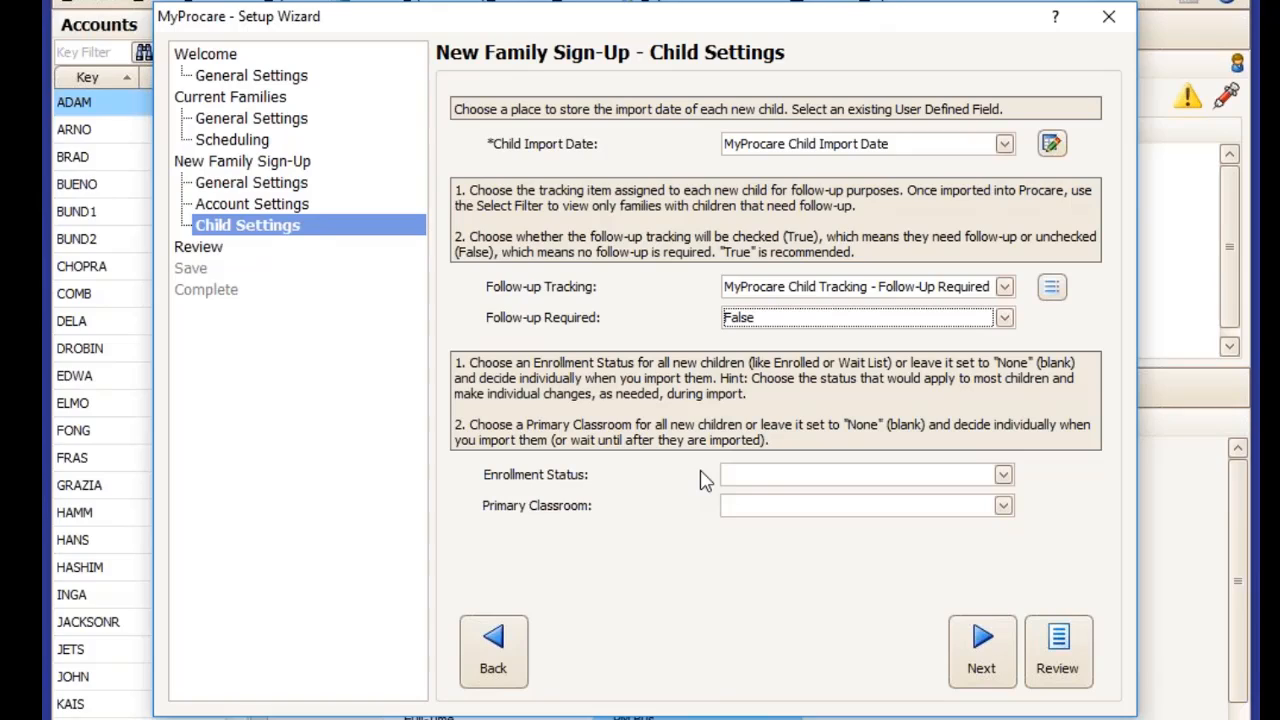
click(759, 478)
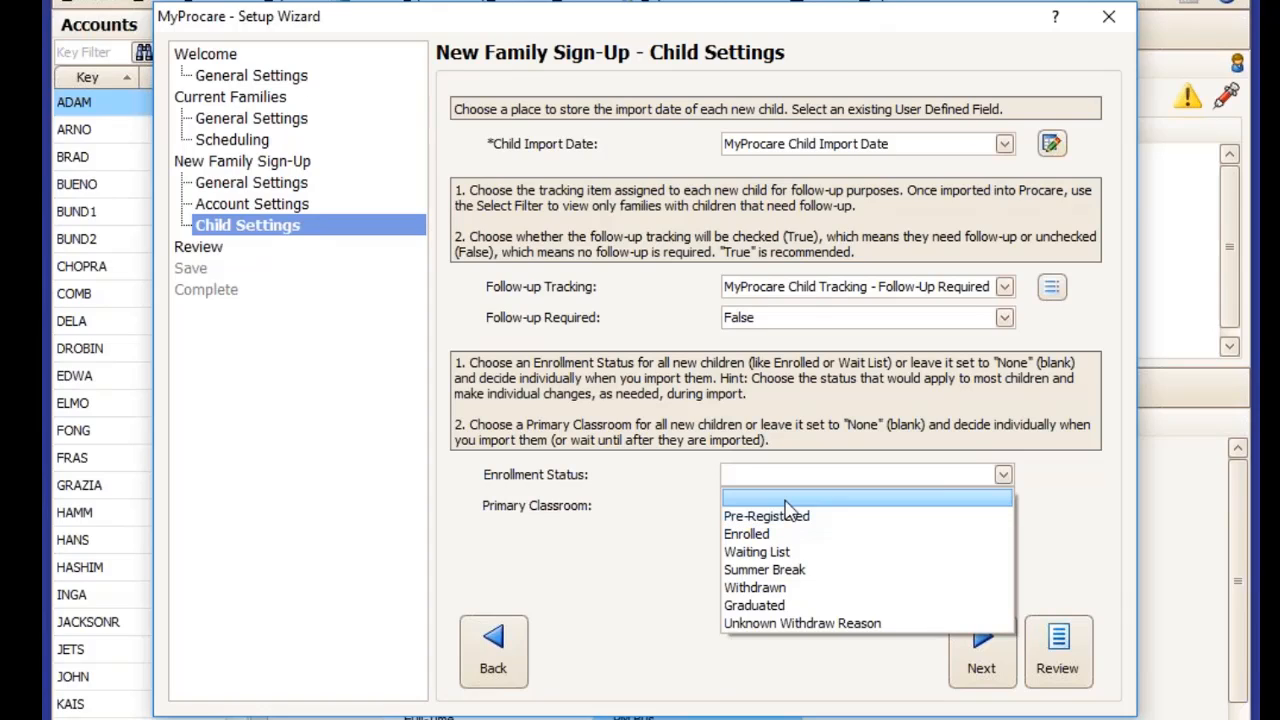
click(787, 500)
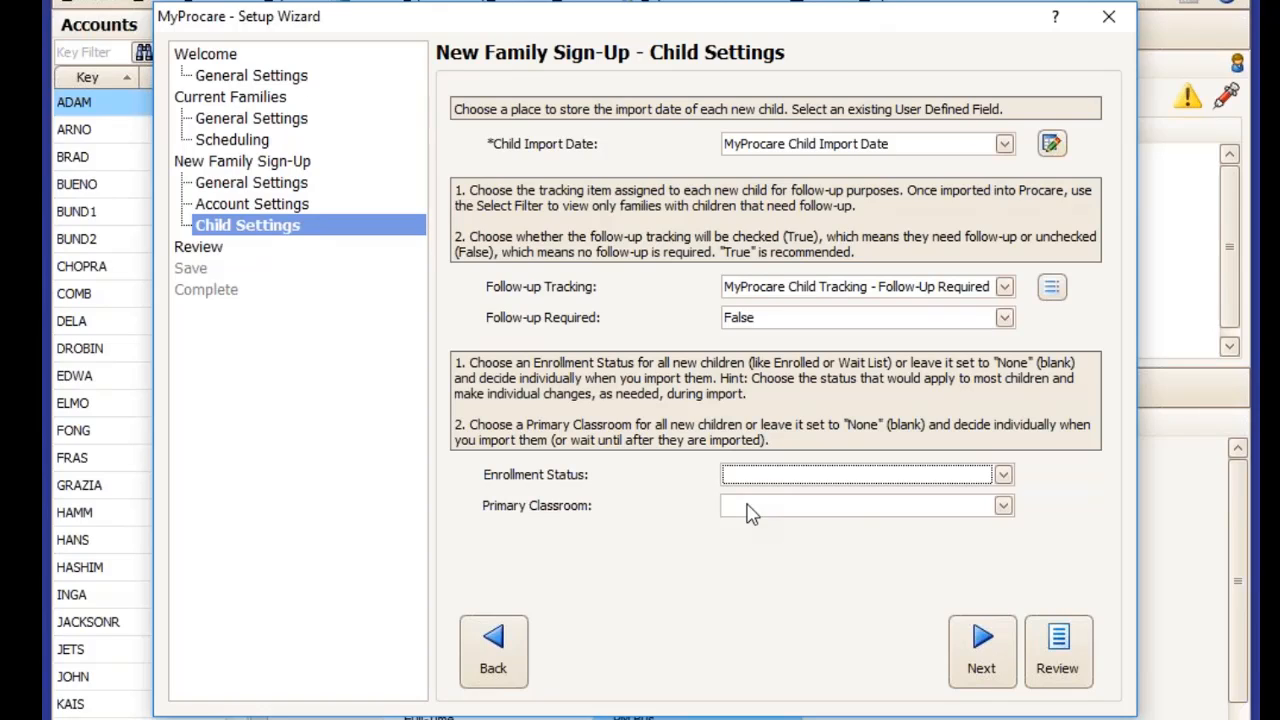
Step: Proceed to the settings review, save the MyProcare settings and complete the setup
click(968, 662)
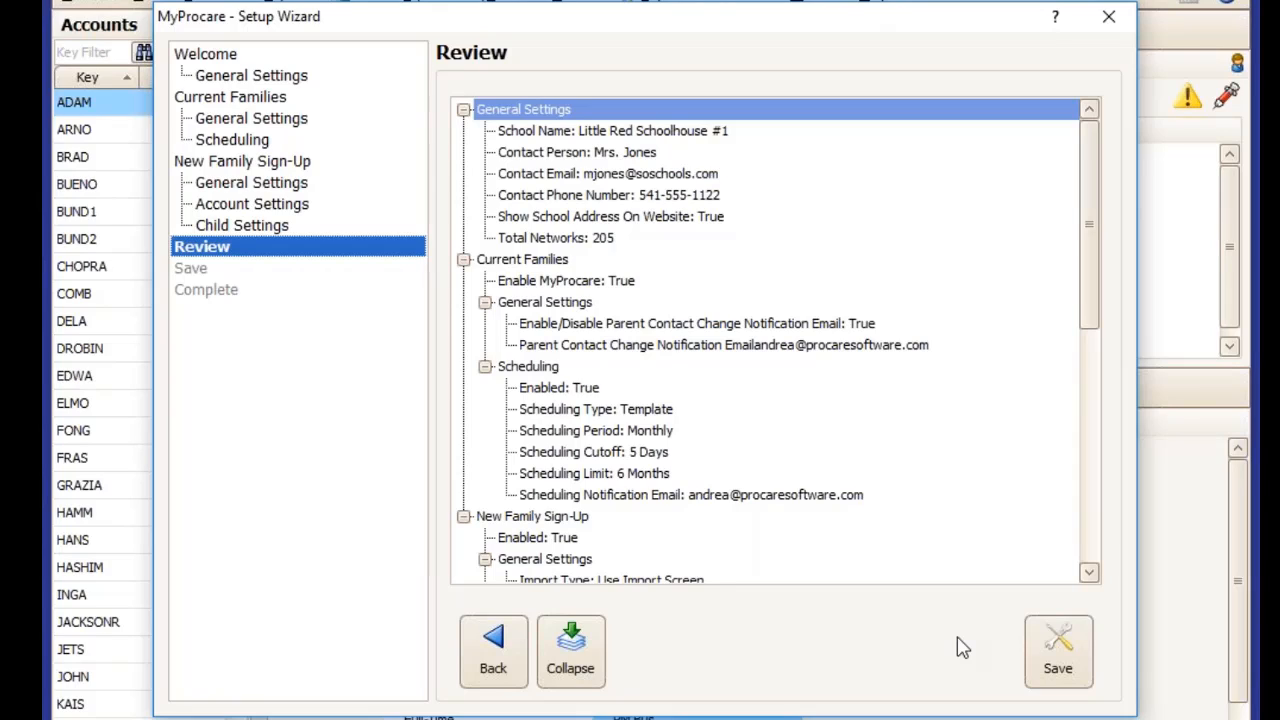
click(1040, 650)
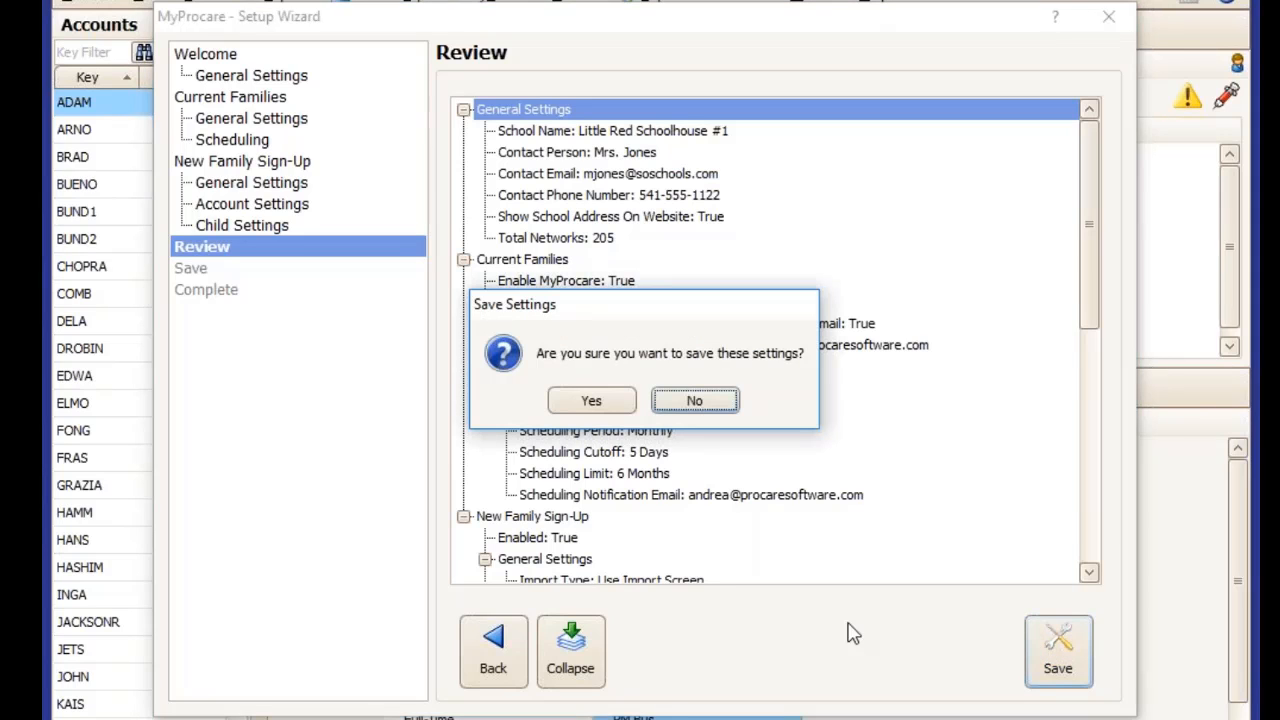
click(590, 401)
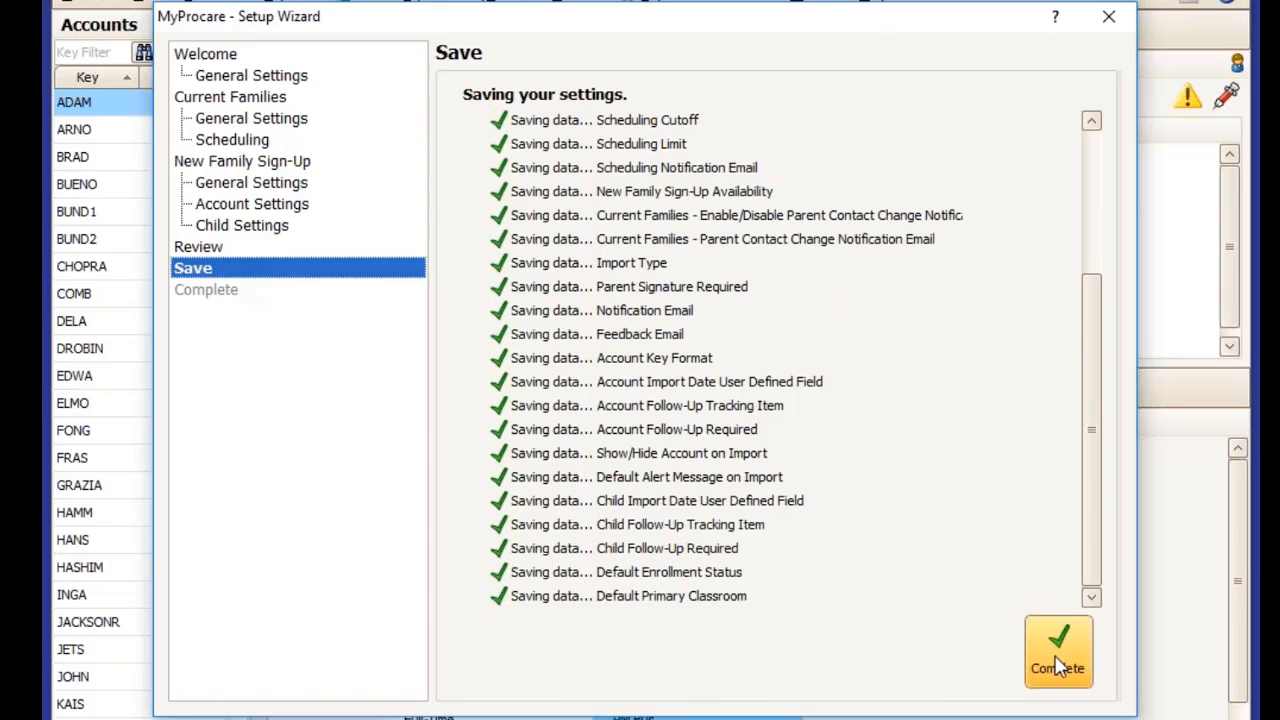
click(1058, 660)
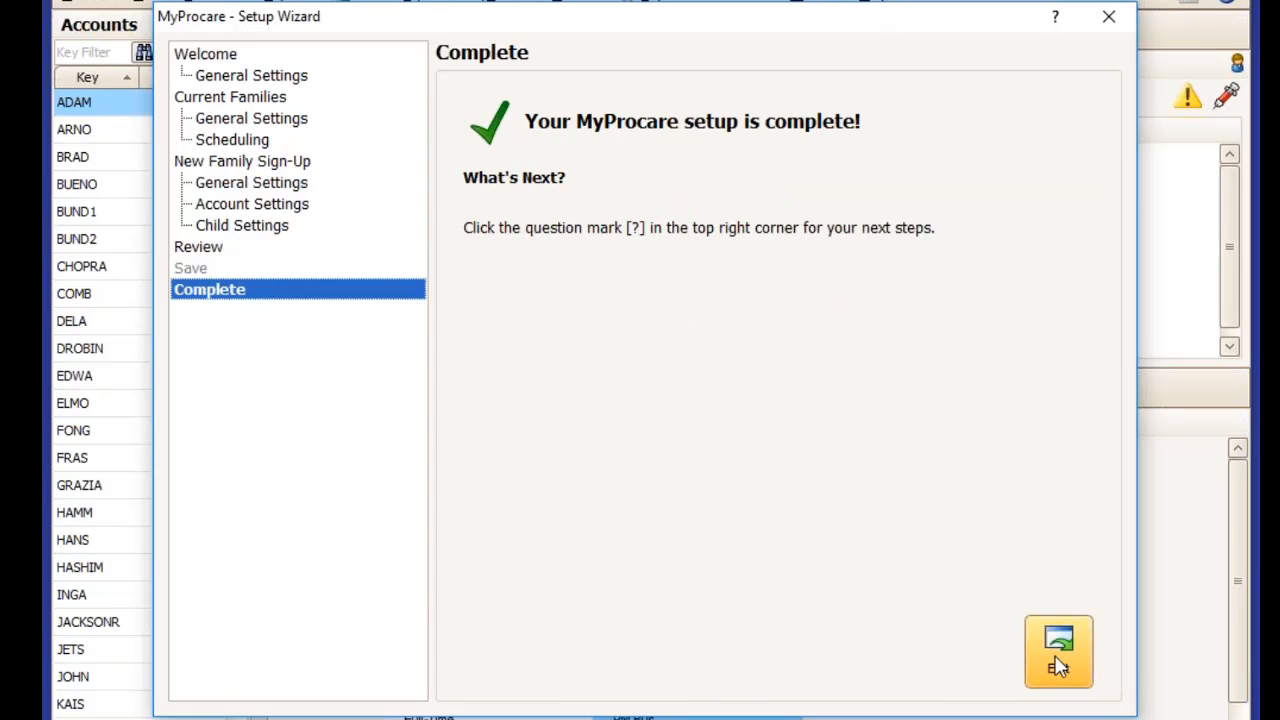